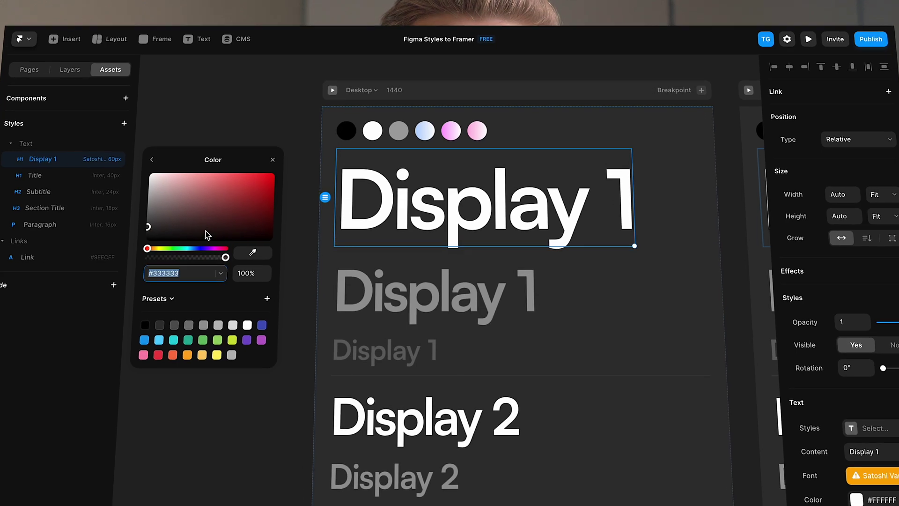
From the Display 1 style settings, change the shared Black colour to red
left_click(152, 159)
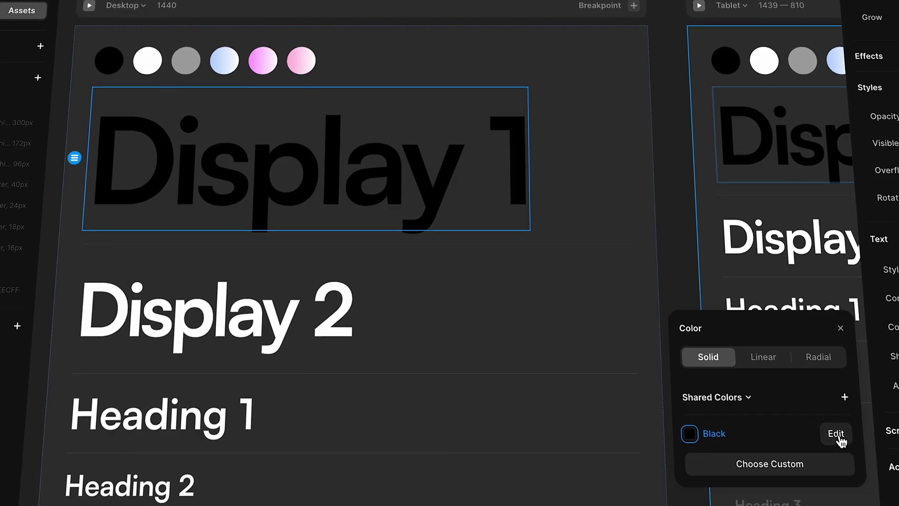
left_click(837, 437)
mouse_move(754, 420)
left_mouse_down()
mouse_move(858, 369)
mouse_move(762, 407)
left_mouse_up()
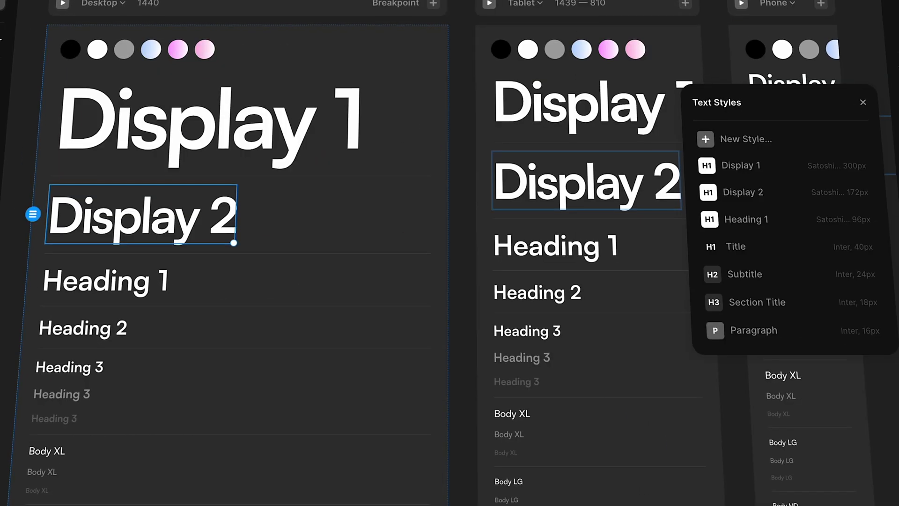
Pick the Display 2 text style and fill the desktop Heading 1 with shared Lavender White
mouse_move(823, 200)
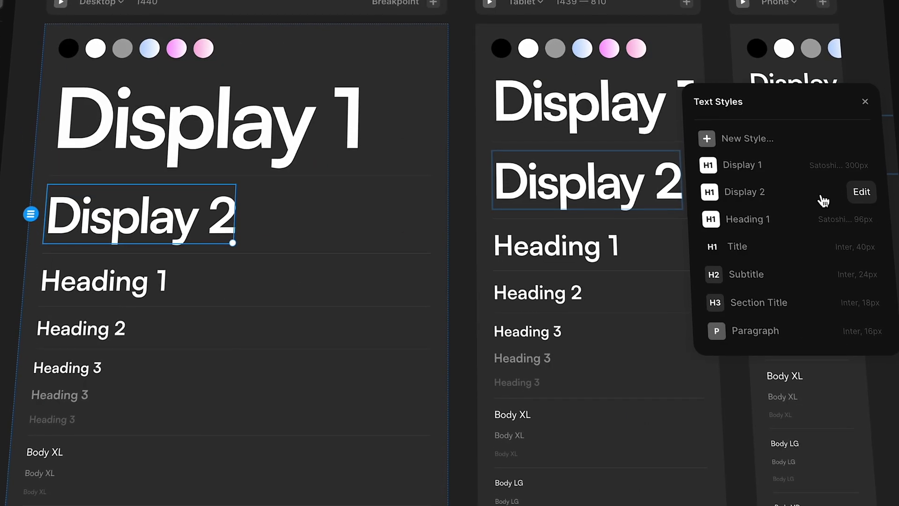
left_click(744, 192)
left_click(156, 285)
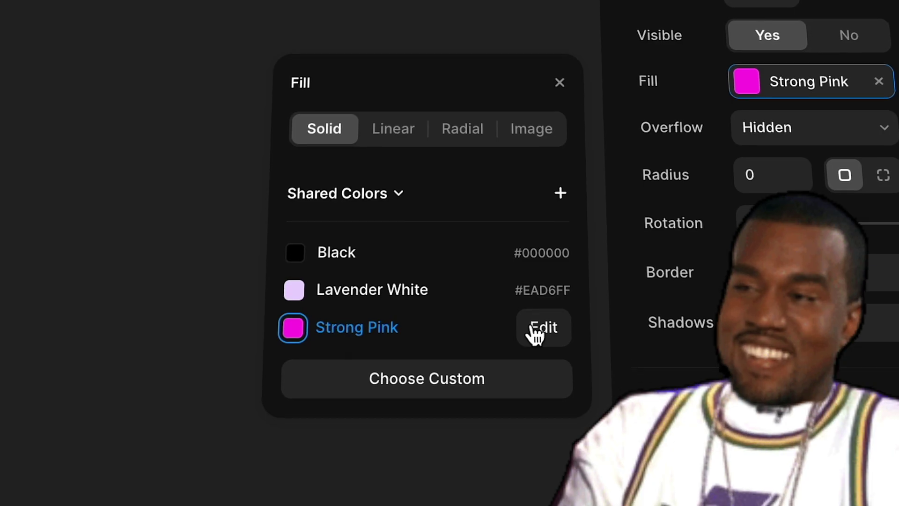
left_click(532, 298)
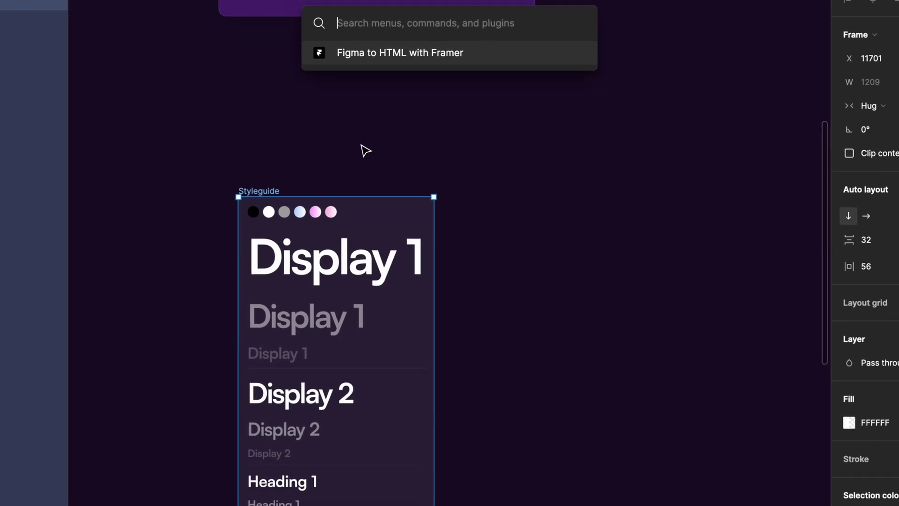
Copy the Styleguide layers with the Framer plugin, then scroll to the Wallpaper designs
key("Return")
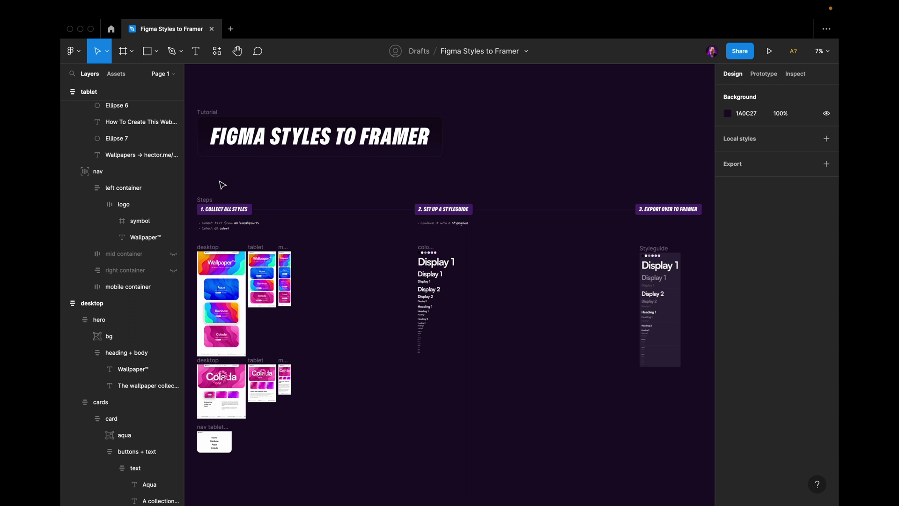
scroll(223, 185, "up", 5)
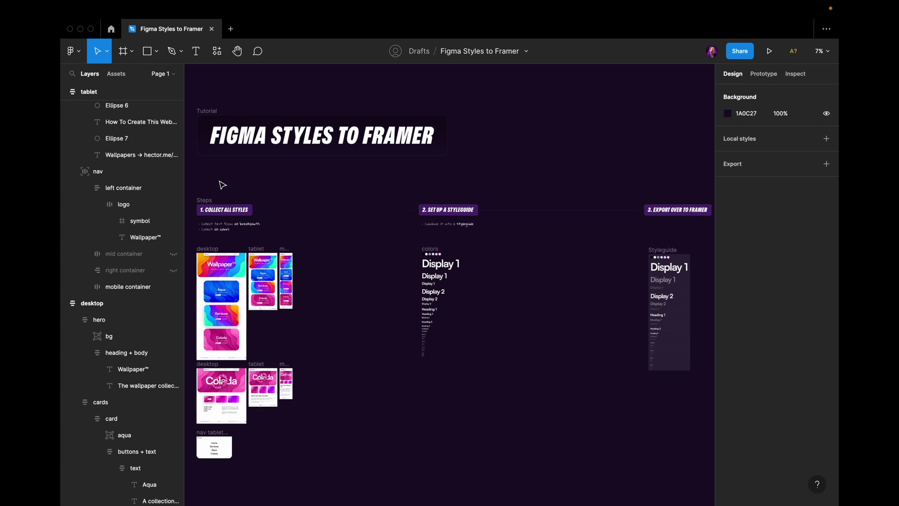
scroll(285, 182, "up", 5)
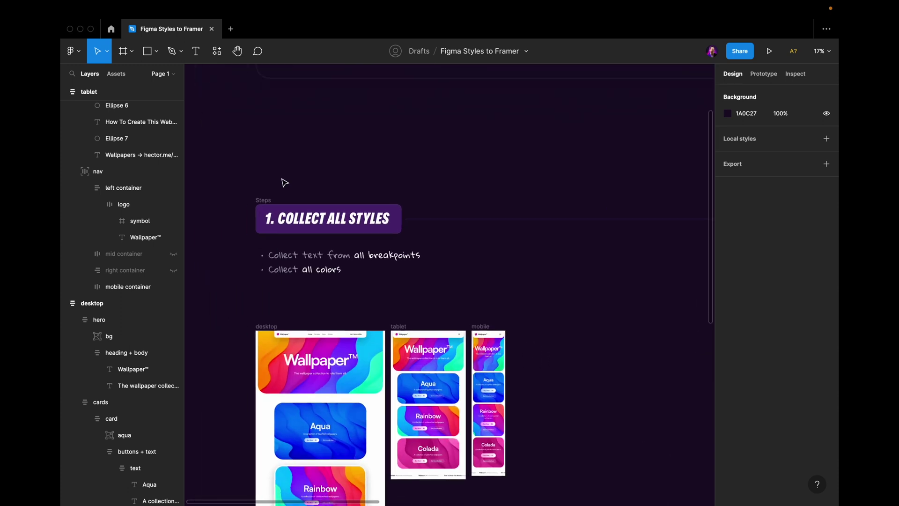
scroll(267, 186, "up", 1)
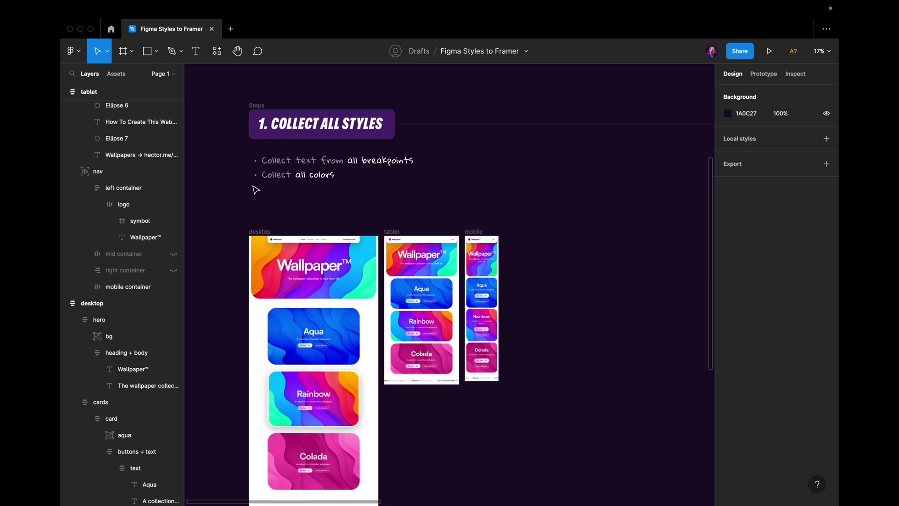
scroll(255, 189, "up", 2)
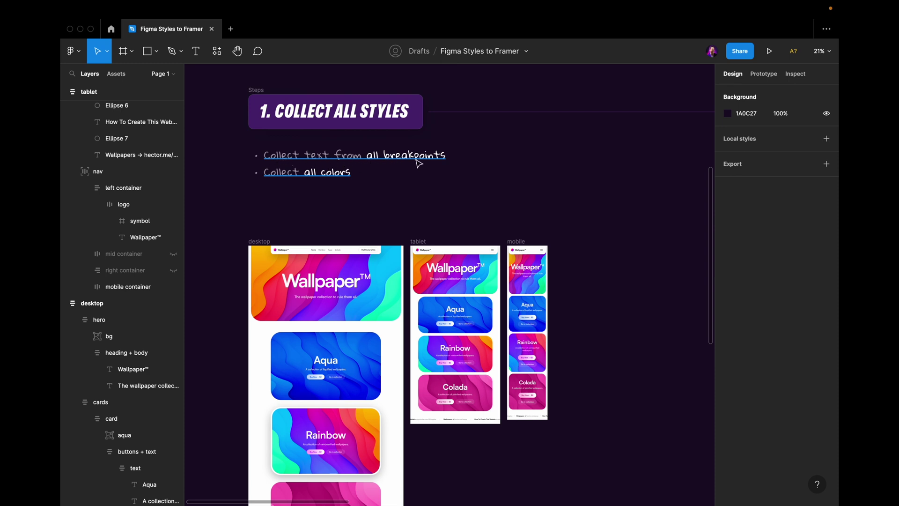
scroll(475, 169, "down", 3)
scroll(475, 168, "left", 2)
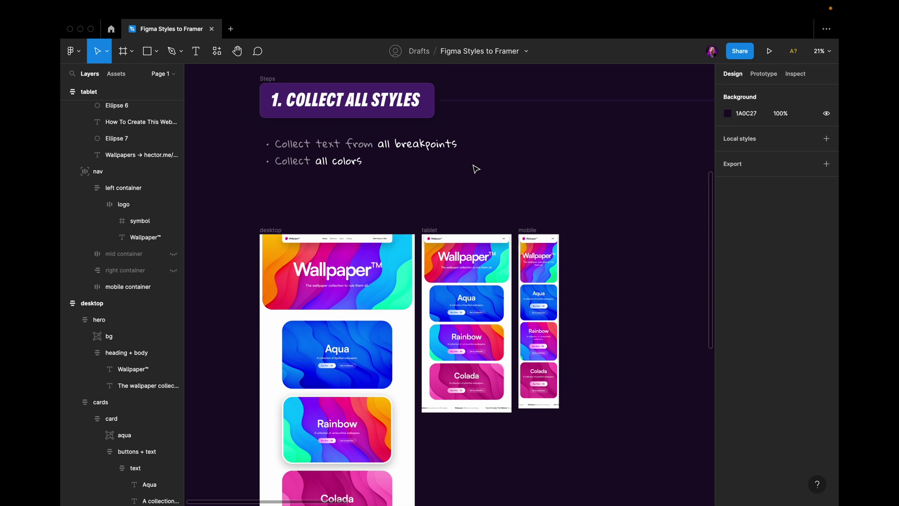
scroll(414, 174, "up", 2)
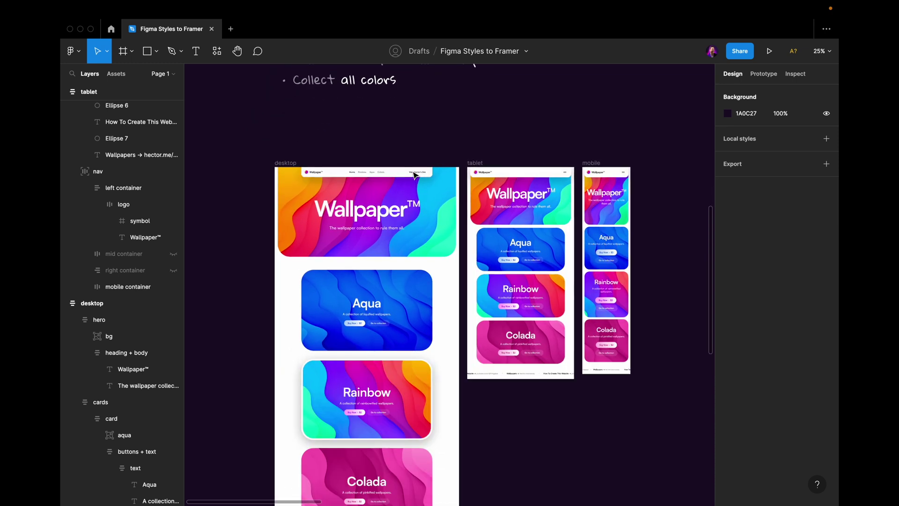
Select the desktop, tablet and mobile design frames in turn to compare them
left_click(288, 162)
left_click(482, 161)
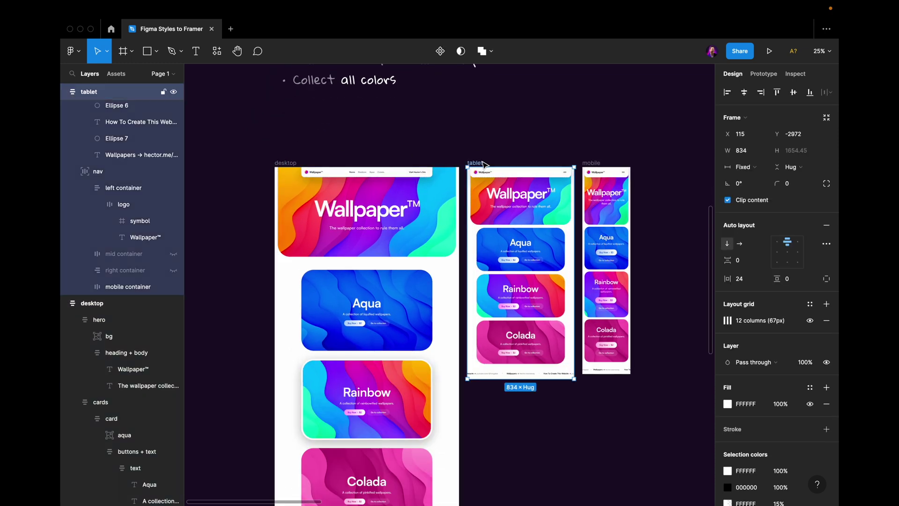
left_click(596, 163)
scroll(532, 133, "left", 3)
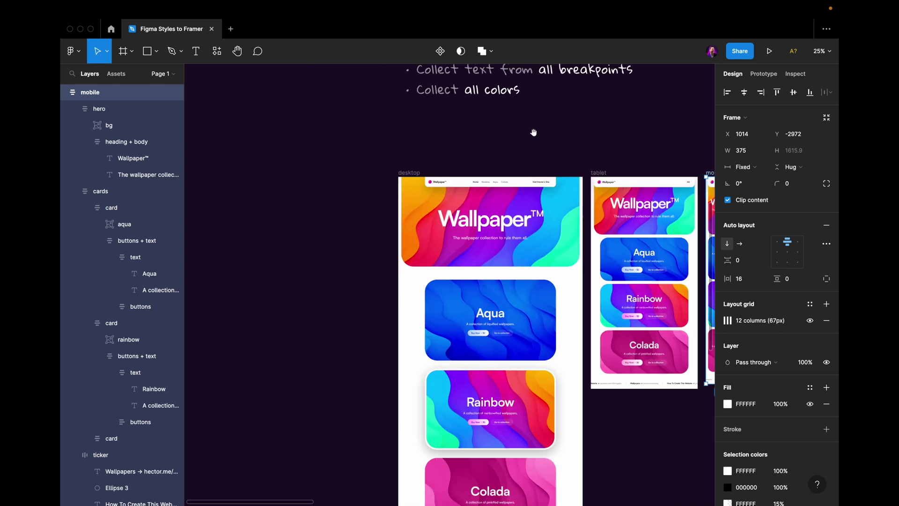
scroll(531, 142, "down", 2)
left_click(532, 142)
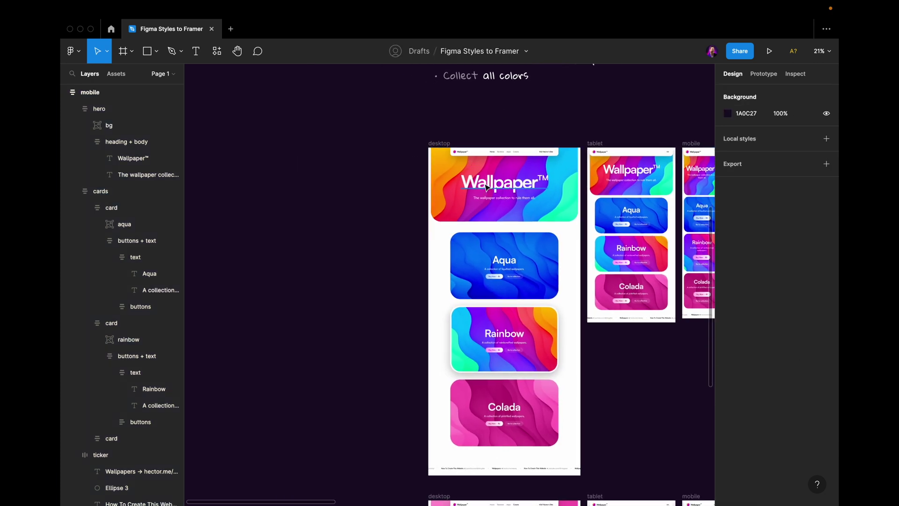
Place copies of the desktop, tablet and mobile Wallpaper™ headings stacked beside the frames
left_click(487, 178, "super")
left_click_drag(487, 178, 317, 178)
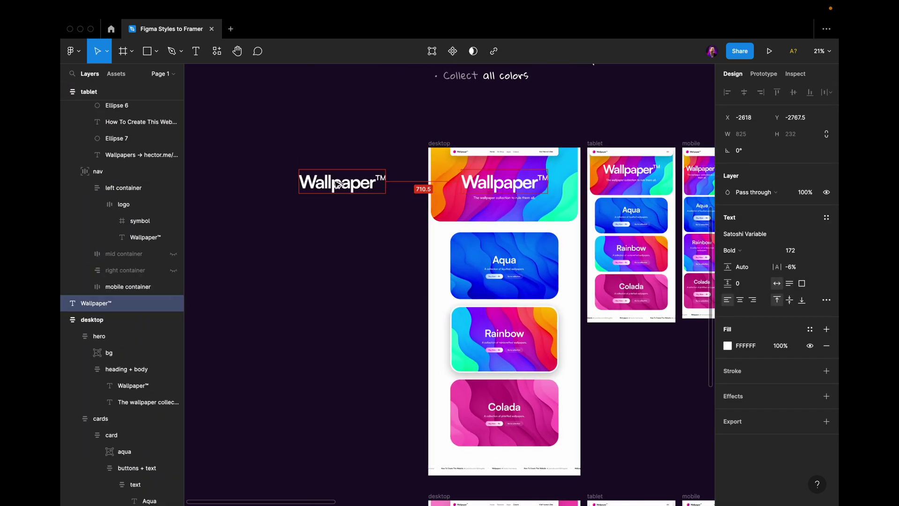
left_click(632, 174, "super")
left_click_drag(631, 175, 323, 204)
left_click(698, 171, "super")
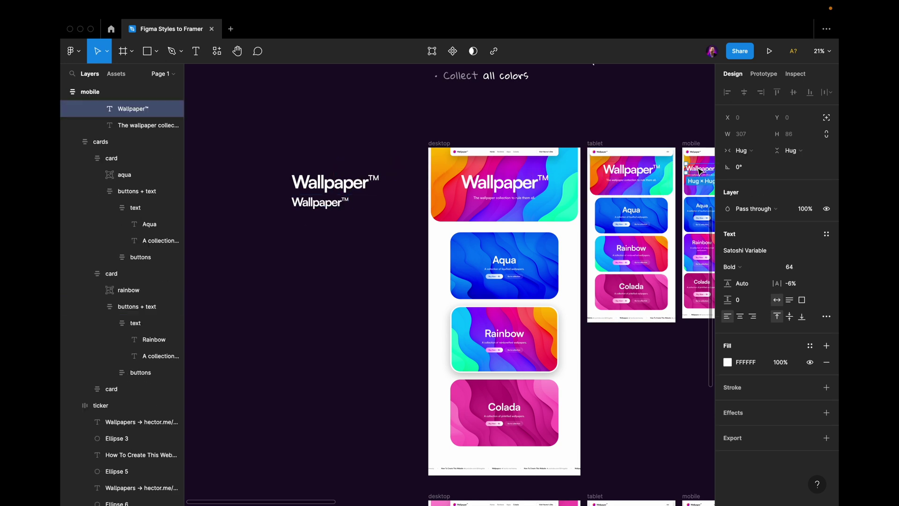
left_click_drag(699, 172, 309, 222)
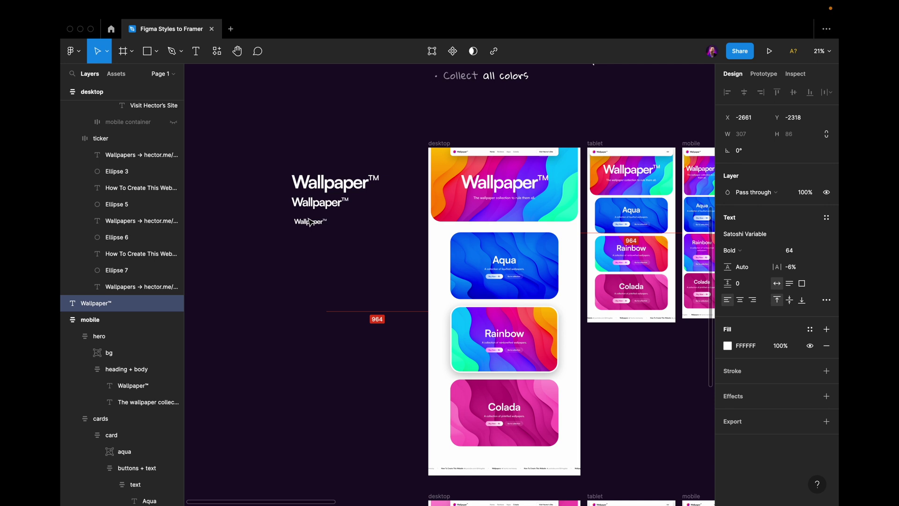
left_click(334, 203, "shift")
left_click(334, 182, "shift")
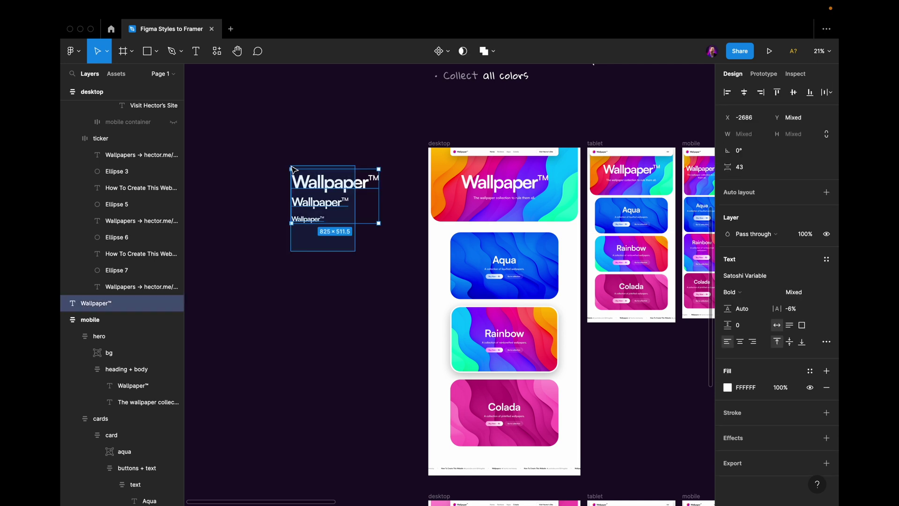
key("Escape")
Place copies of the desktop, tablet and mobile Aqua card titles on the empty canvas
left_click(513, 267, "super")
left_click_drag(513, 268, 313, 267)
key("Escape")
left_click_drag(623, 216, 302, 281)
key("Escape")
left_click(702, 206, "super")
left_click_drag(702, 206, 307, 258)
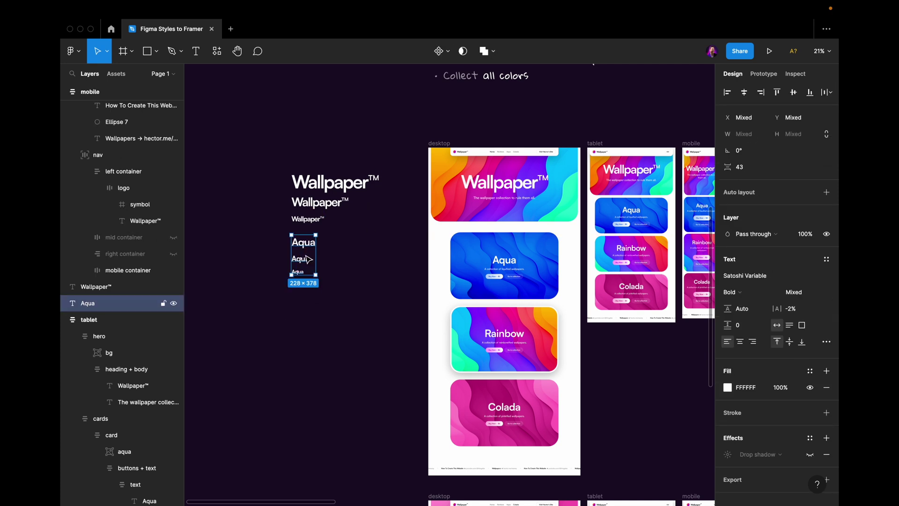
left_click(392, 259)
Inspect the text styles of the Home nav link, nav button and hero subtitle
scroll(392, 260, "down", 1)
scroll(521, 143, "up", 3)
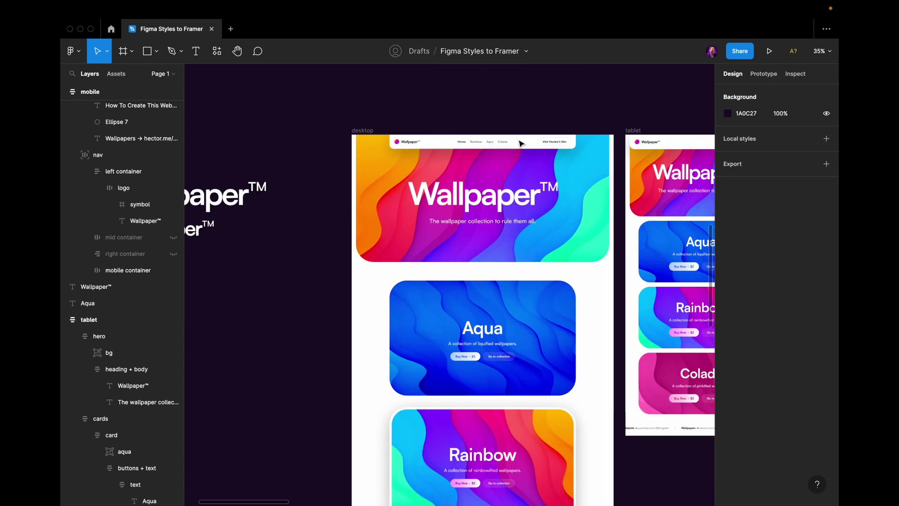
scroll(521, 143, "up", 5)
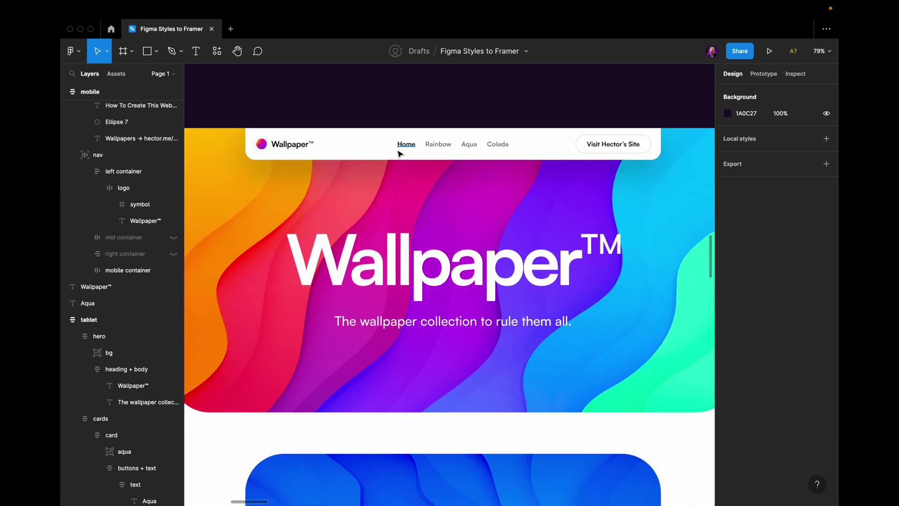
left_click(403, 147)
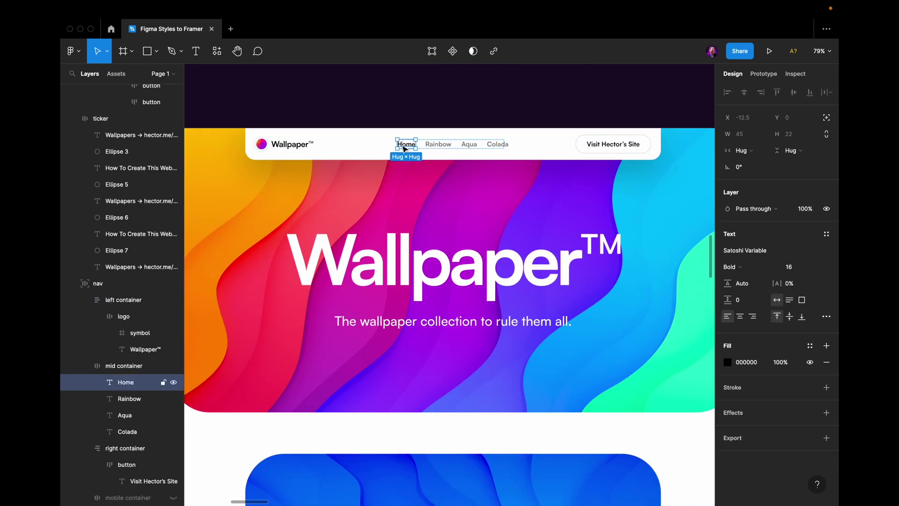
key("Escape")
left_click(611, 148)
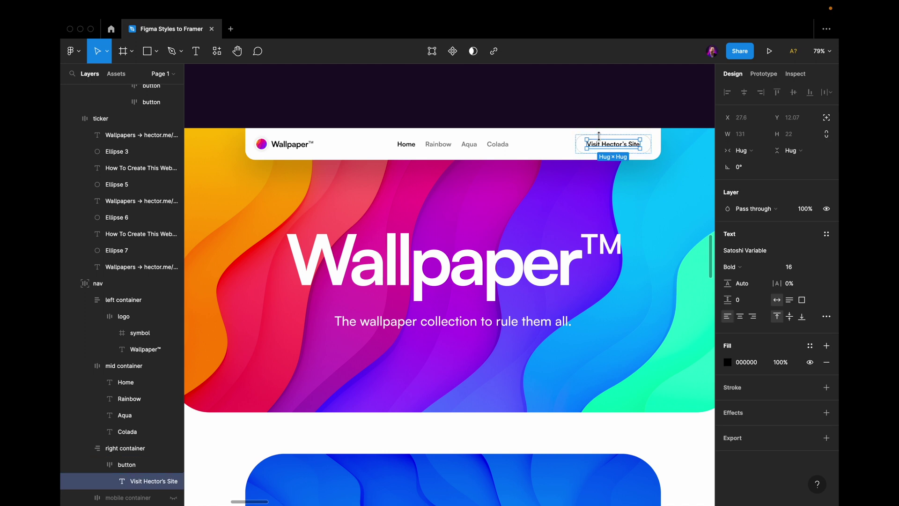
key("Escape")
left_click(488, 321)
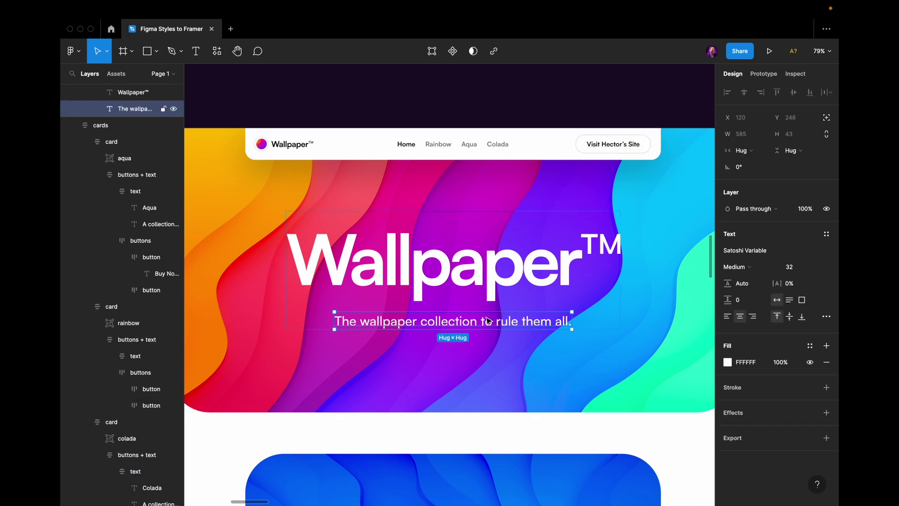
key("Escape")
Switch to the Ellipse tool for drawing colour swatch circles
scroll(493, 320, "down", 5)
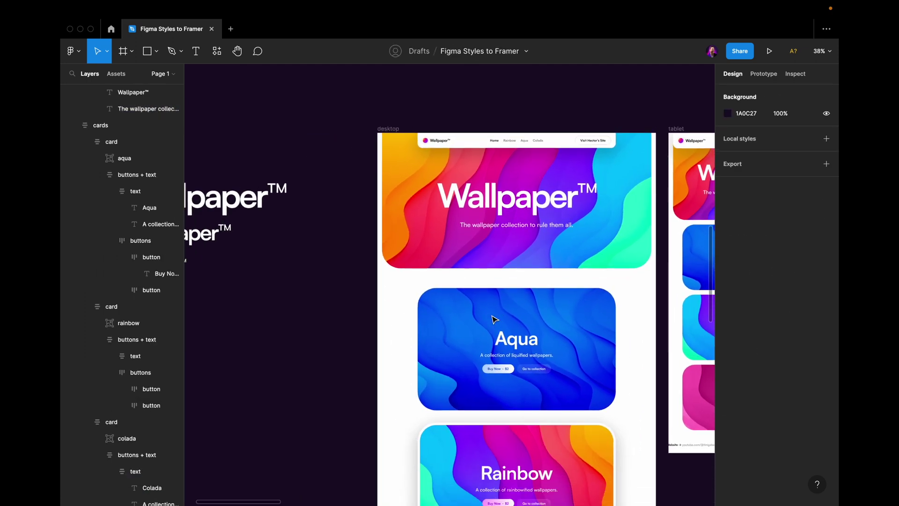
scroll(369, 190, "down", 2)
scroll(369, 191, "up", 2)
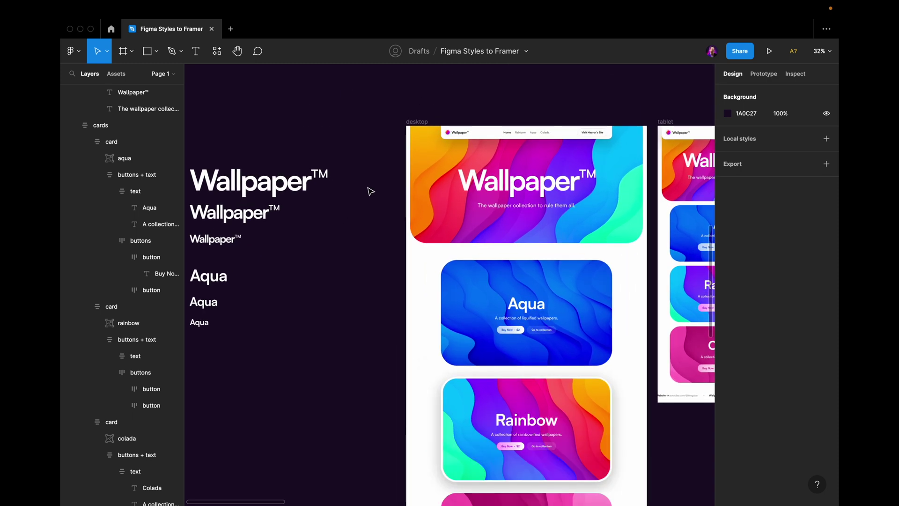
key("o")
scroll(358, 181, "up", 2)
Draw a circle beside the Wallpaper™ copies and fill it with white sampled from the canvas
mouse_move(351, 167)
left_mouse_down()
mouse_move(388, 203)
mouse_move(372, 194)
left_mouse_up()
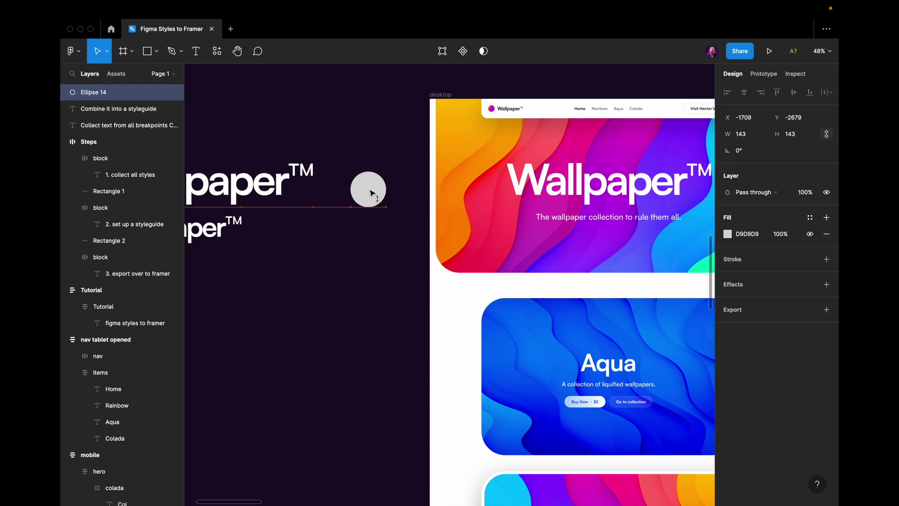
scroll(397, 149, "up", 3)
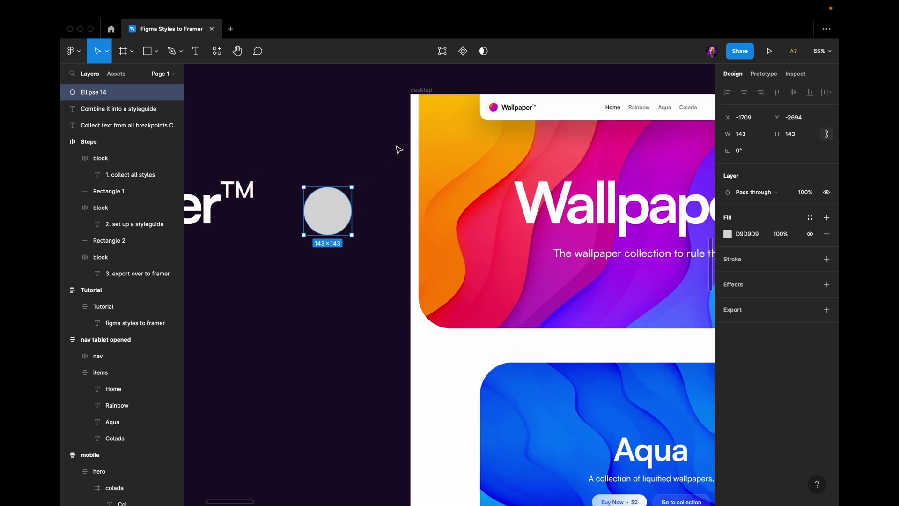
key("i")
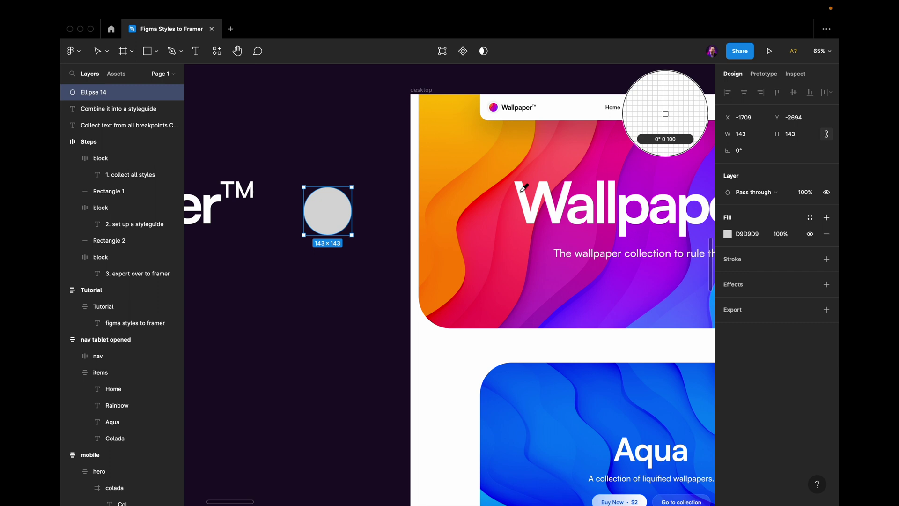
left_click(524, 187)
Duplicate the circle twice, giving the copies black sampled from the logo
left_click_drag(327, 209, 327, 267)
key("i")
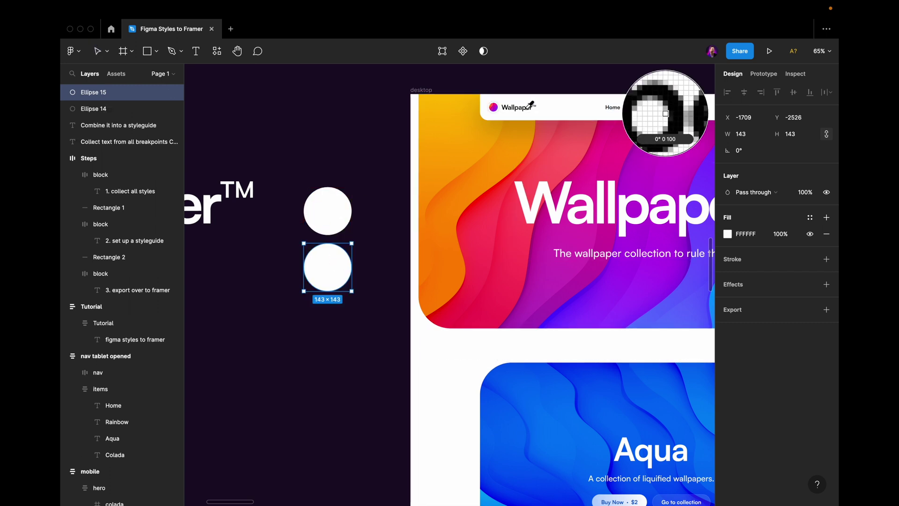
left_click(531, 105)
scroll(381, 206, "down", 2)
left_click(381, 206)
left_click_drag(333, 209, 332, 265)
Paste the Aqua Buy Now button's linear gradient onto the third circle and remove its 000000 fill
scroll(398, 255, "down", 4)
scroll(397, 255, "right", 2)
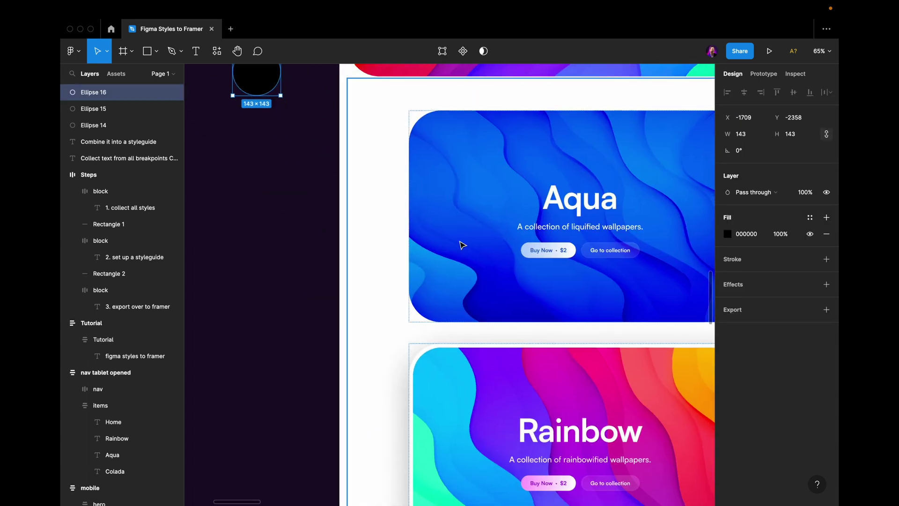
left_click(528, 251)
scroll(728, 335, "down", 1)
left_click(721, 351)
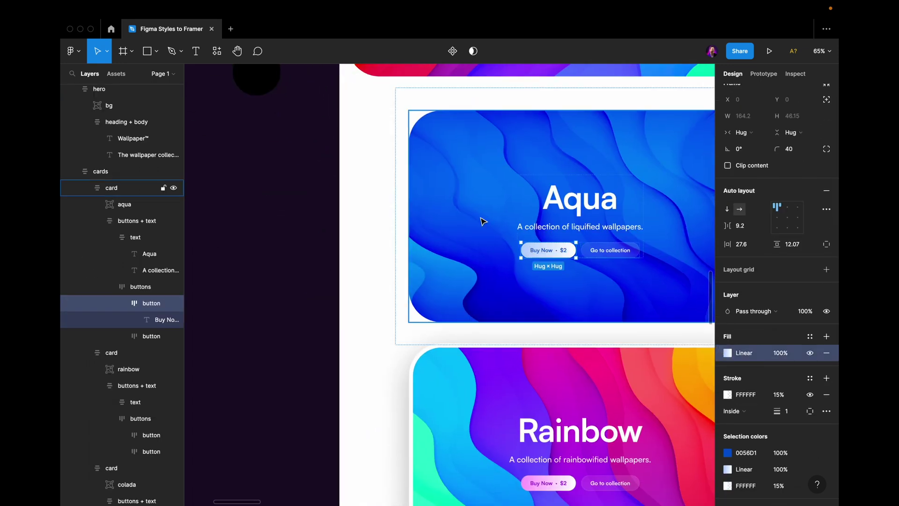
scroll(481, 220, "up", 3)
scroll(482, 221, "left", 2)
left_click(350, 192)
key("ctrl+v")
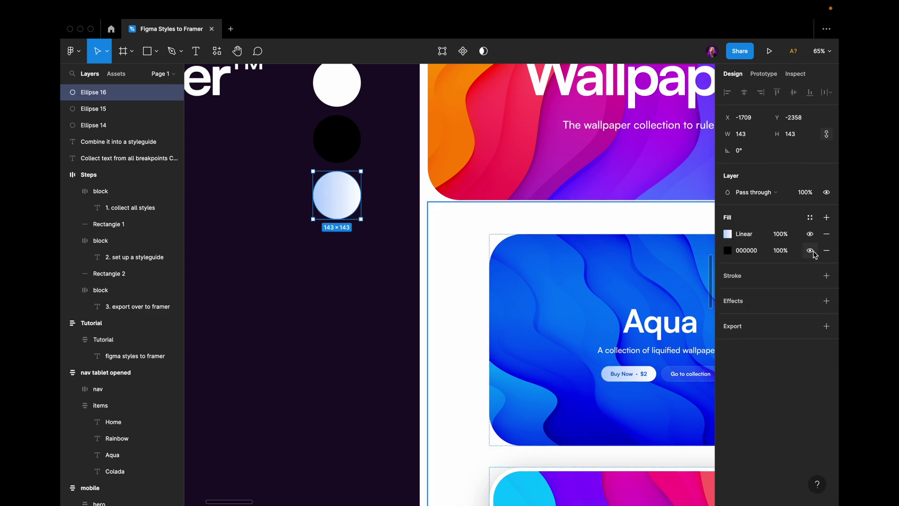
left_click(825, 252)
key("Escape")
scroll(336, 196, "down", 6, "ctrl")
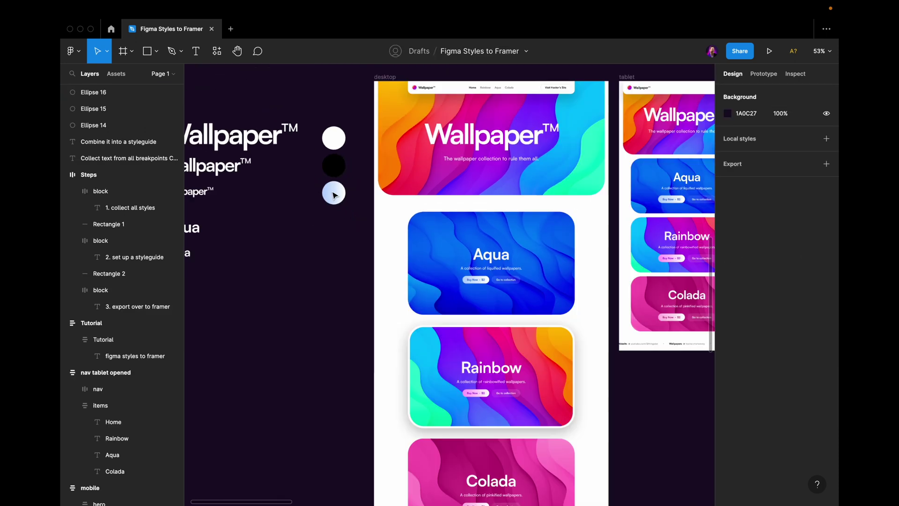
scroll(335, 196, "down", 3, "ctrl")
scroll(333, 194, "up", 2)
scroll(333, 195, "right", 2)
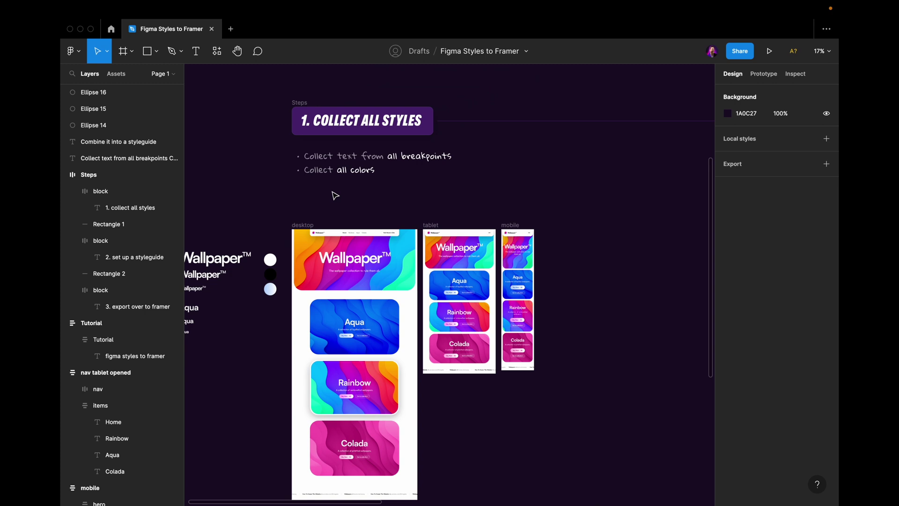
scroll(335, 188, "down", 2, "ctrl")
scroll(333, 175, "right", 10)
scroll(333, 173, "up", 3, "ctrl")
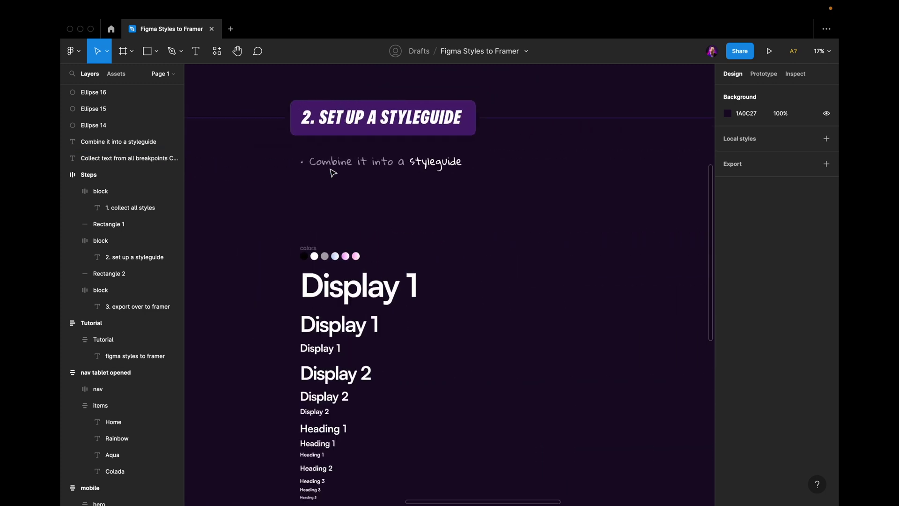
scroll(333, 173, "up", 3, "ctrl")
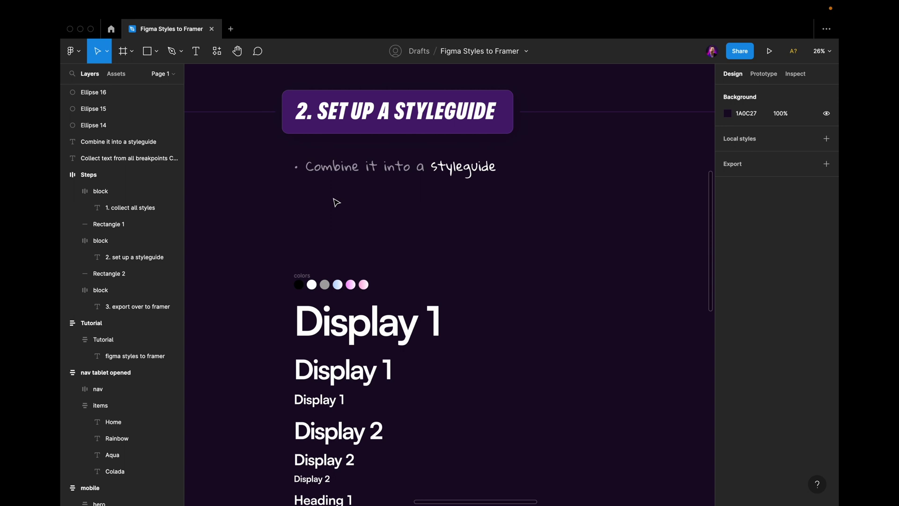
scroll(336, 203, "down", 4)
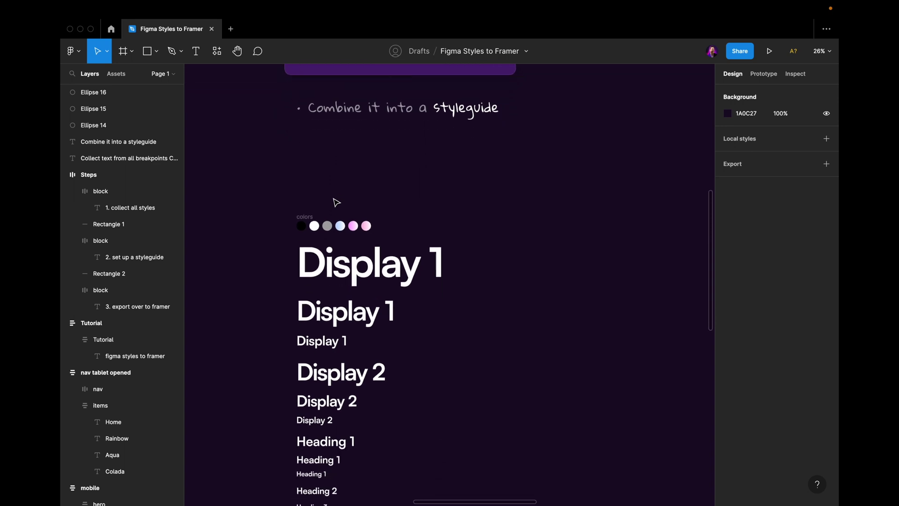
left_click_drag(500, 246, 326, 159)
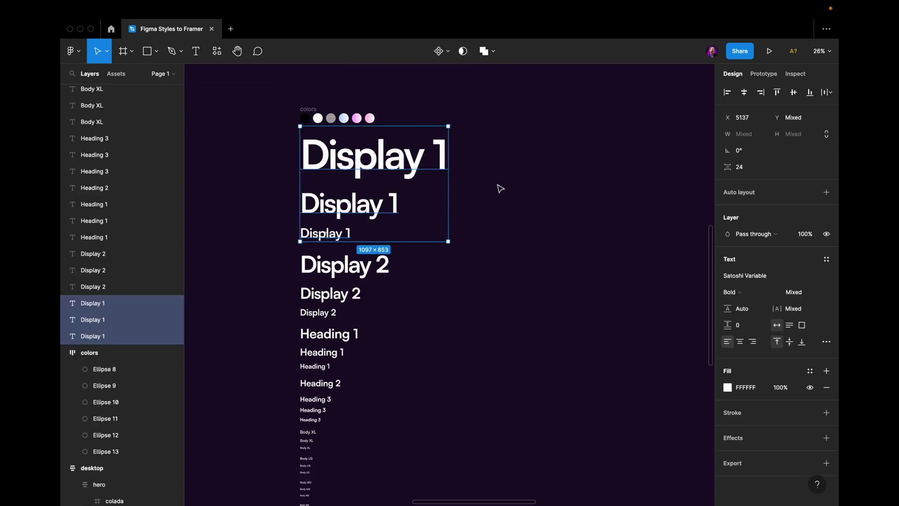
left_click(497, 187)
left_click_drag(484, 320, 301, 263)
left_click(477, 272)
scroll(478, 273, "down", 3)
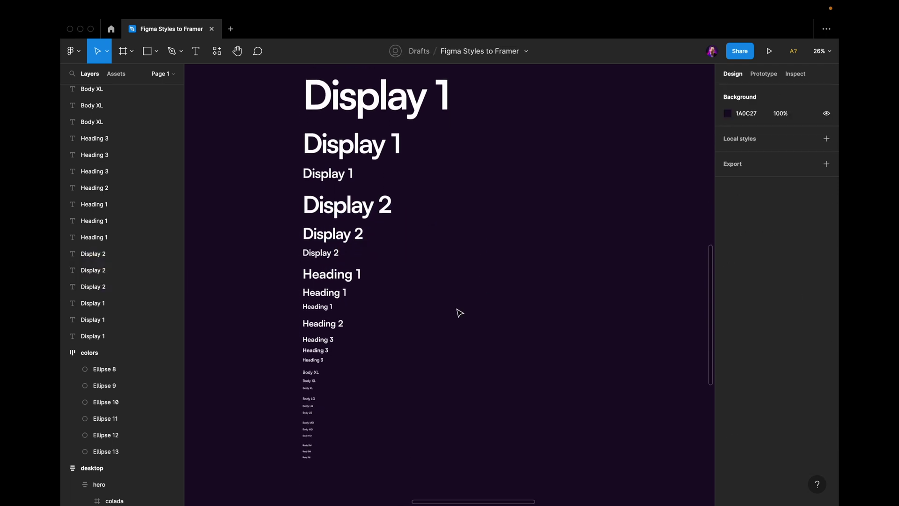
left_click_drag(460, 312, 296, 280)
left_click(426, 299)
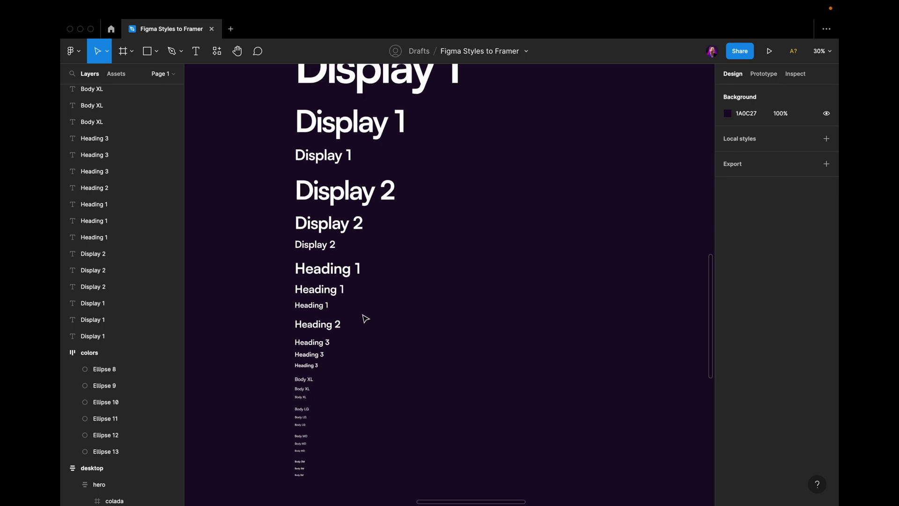
scroll(310, 136, "up", 2)
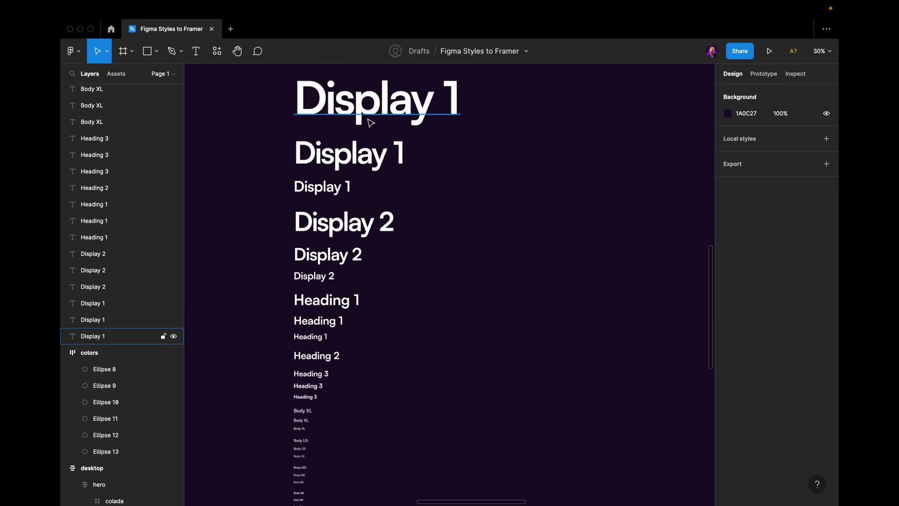
scroll(352, 294, "up", 1)
scroll(352, 294, "down", 2)
scroll(328, 281, "down", 2)
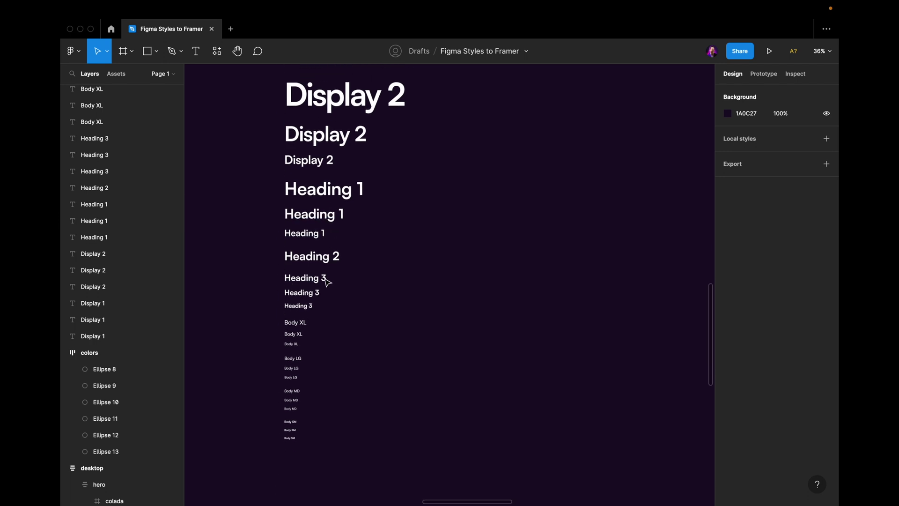
scroll(326, 278, "up", 2)
scroll(325, 329, "down", 2)
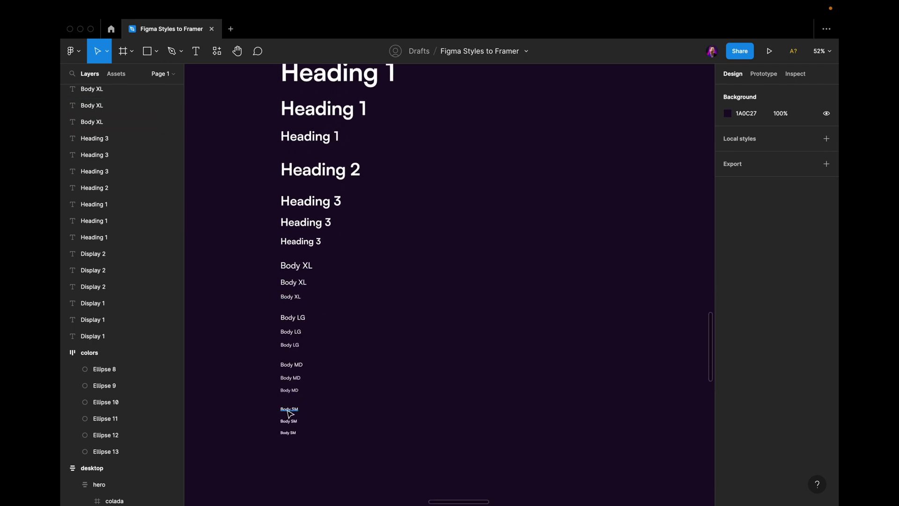
scroll(358, 355, "down", 5)
left_click_drag(414, 405, 267, 136)
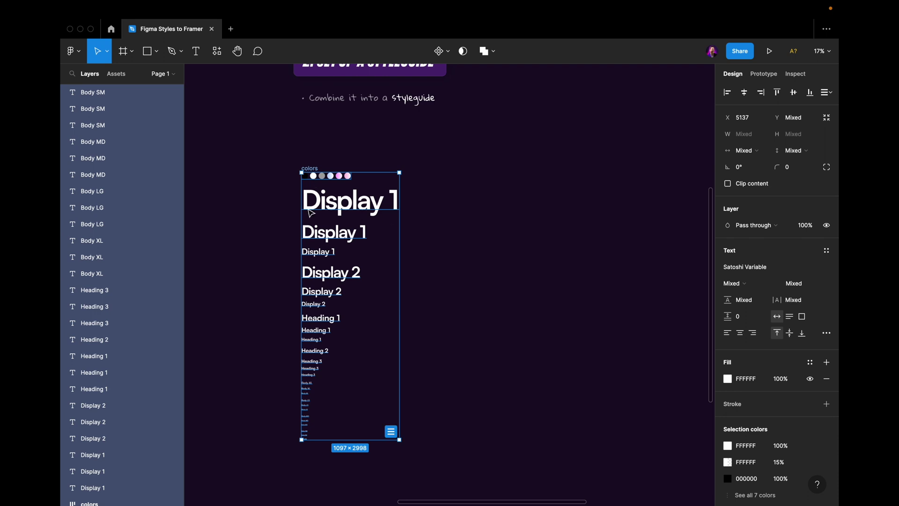
left_click(433, 209)
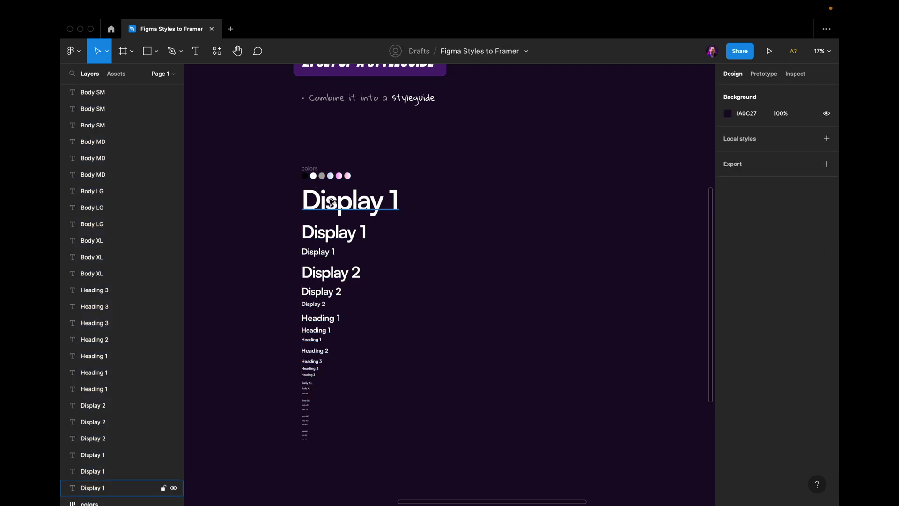
scroll(481, 205, "up", 2)
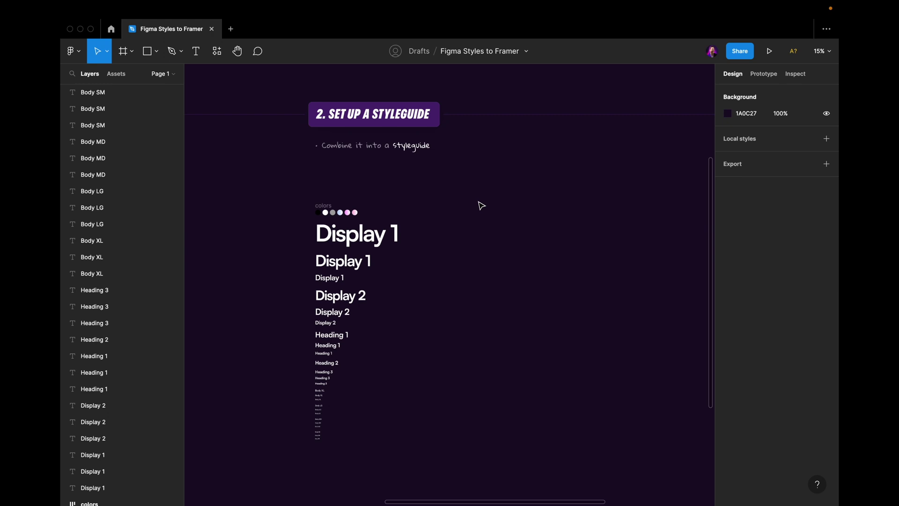
scroll(478, 204, "right", 10)
scroll(473, 203, "down", 3)
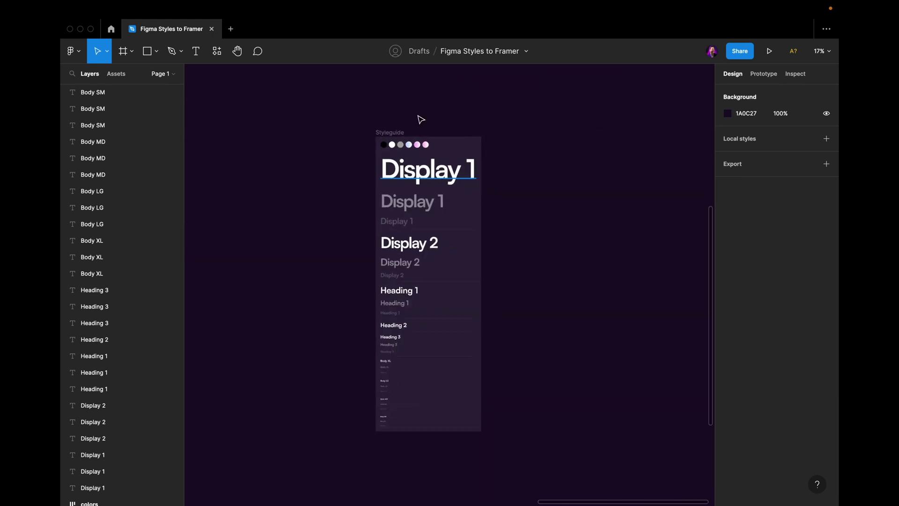
left_click(397, 131)
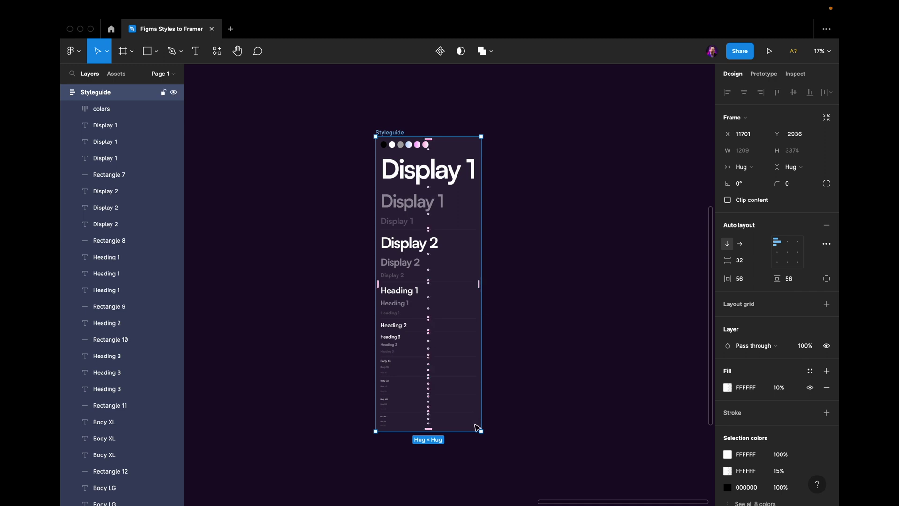
scroll(476, 426, "up", 5)
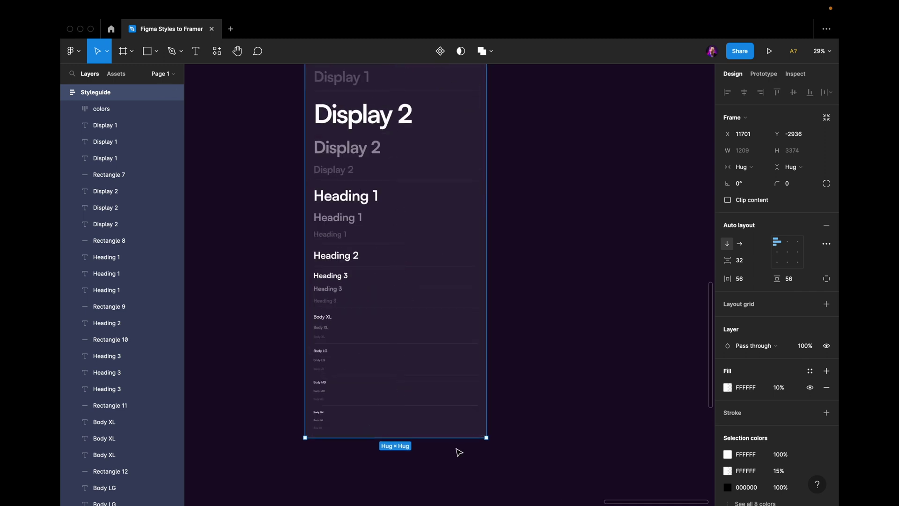
left_click(468, 348)
left_click(545, 327)
scroll(546, 327, "up", 5)
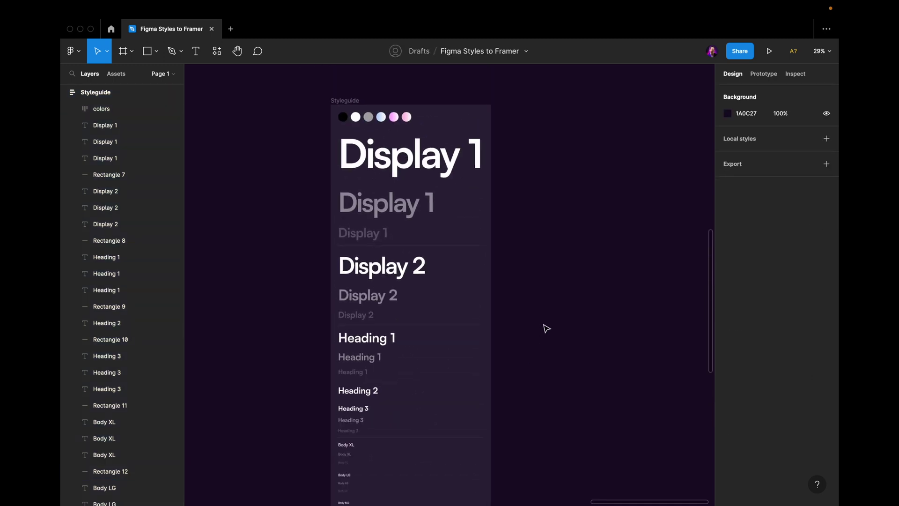
scroll(546, 327, "down", 3)
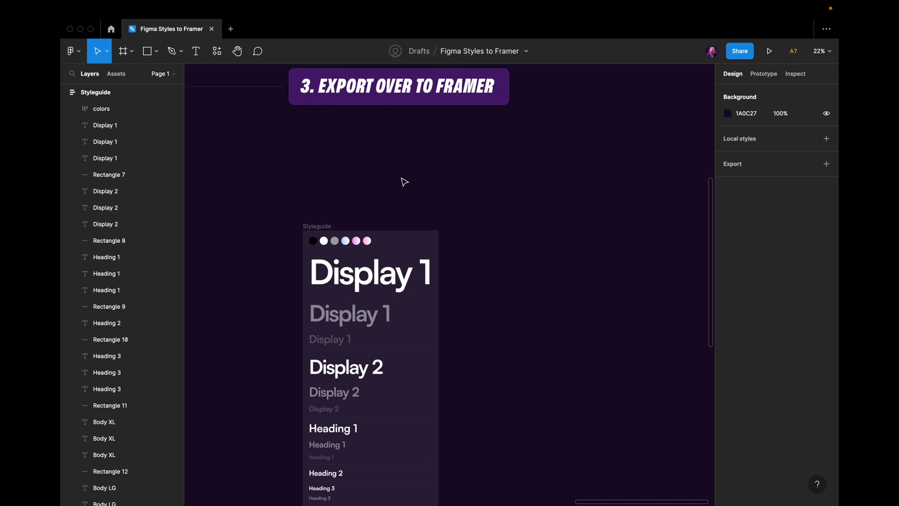
Copy the Styleguide frame via 'Figma to HTML with Framer' and switch to the Framer window
left_click(318, 226)
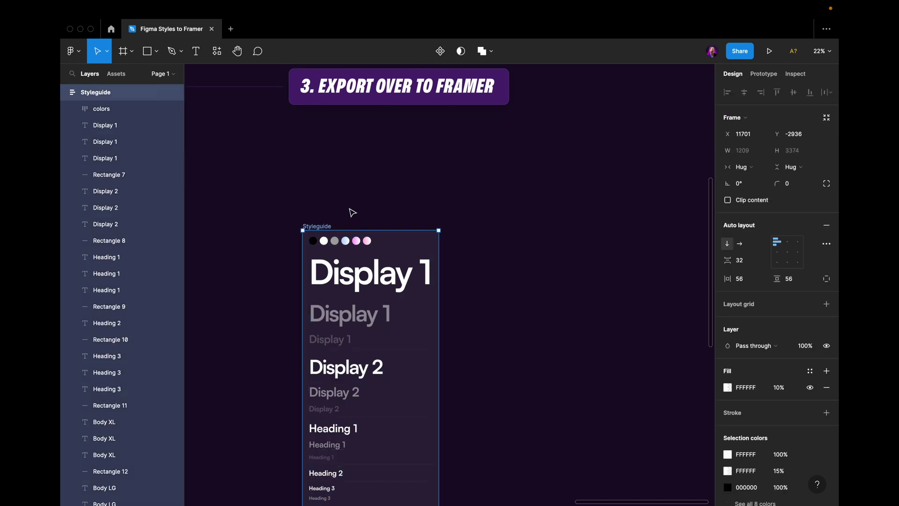
key("super+slash")
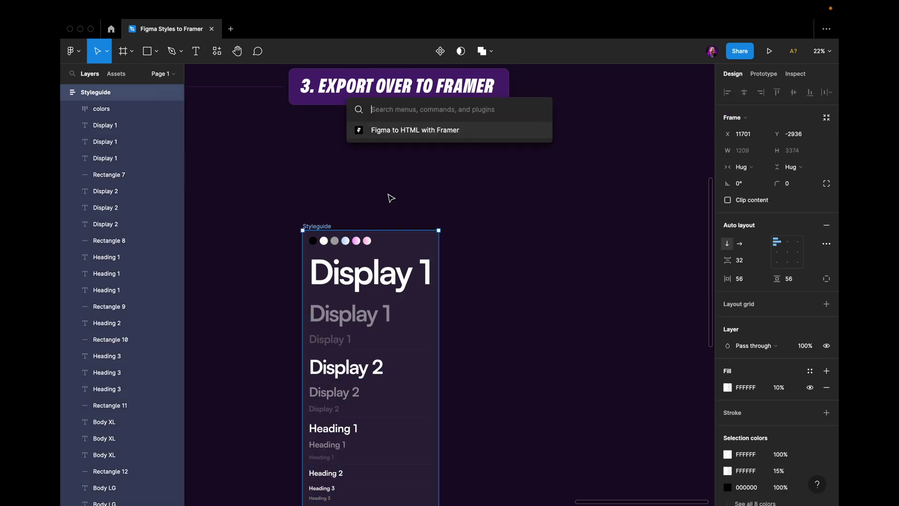
key("Return")
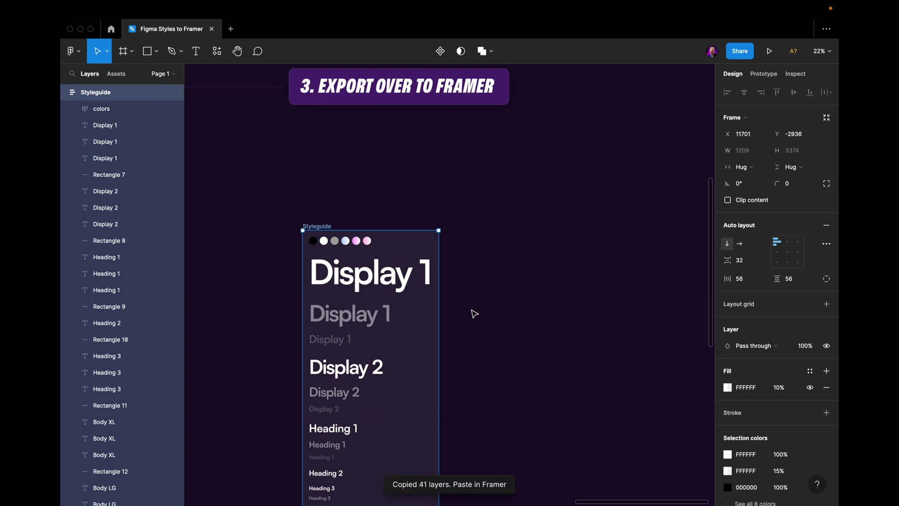
key("ctrl+Right")
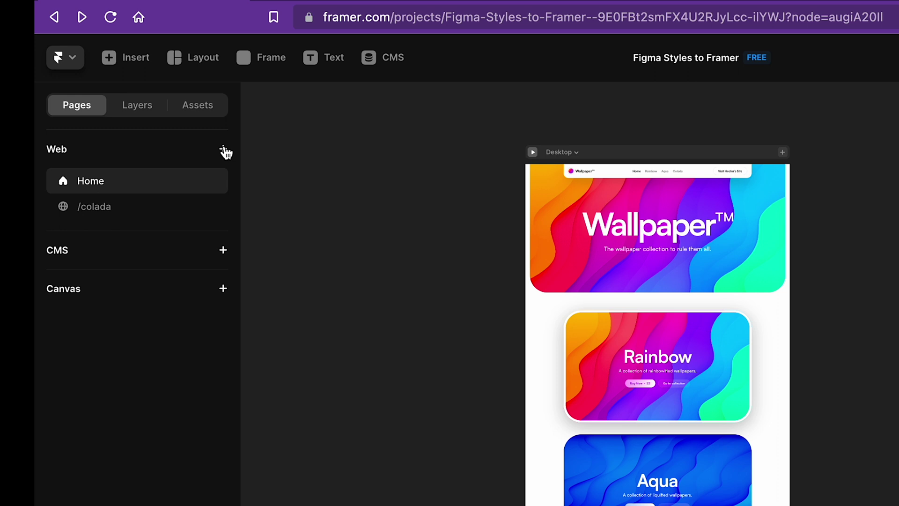
Add a /styleguide page and widen its Desktop breakpoint to 1440
left_click(223, 149)
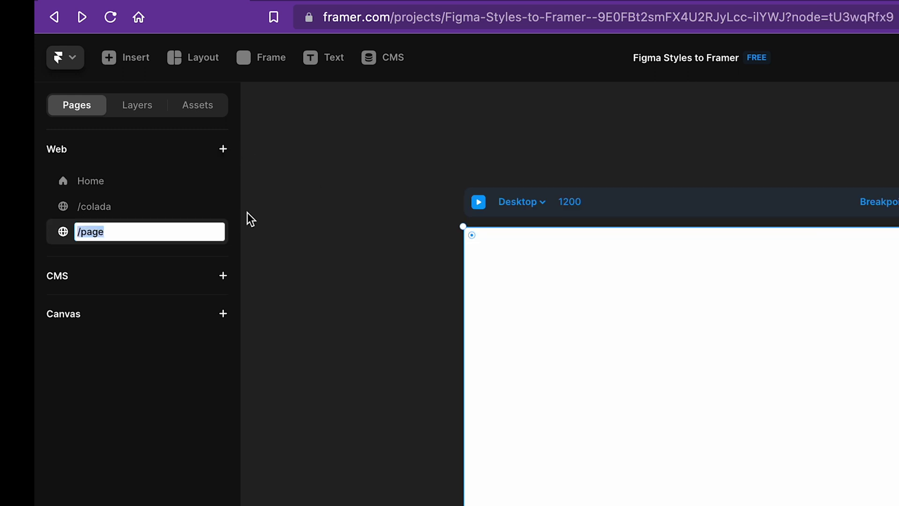
type("styleguide")
key("Return")
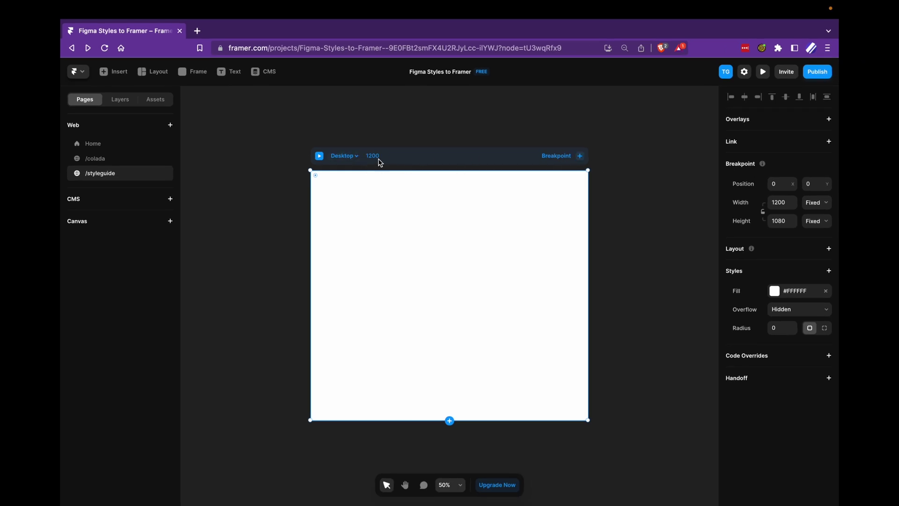
left_click(783, 200)
type("1440")
key("Return")
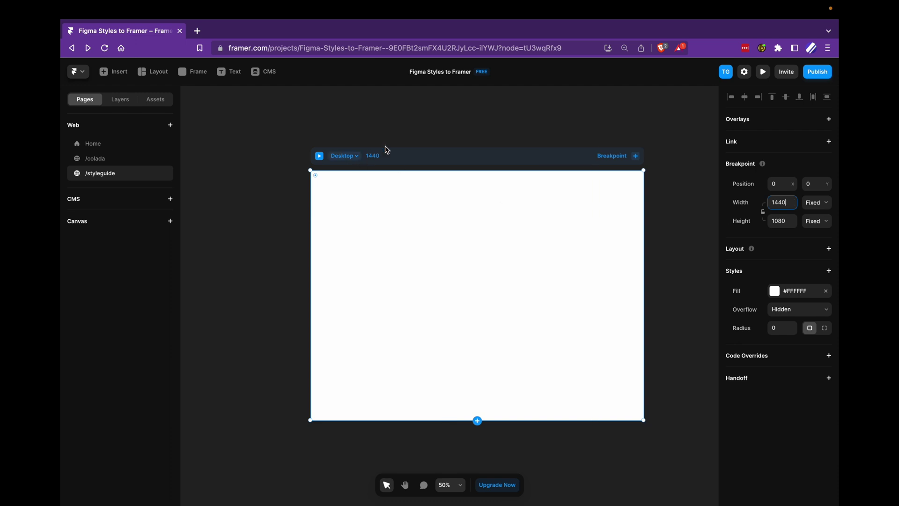
Look over the /colada and Home pages, selecting the Home desktop frame
left_click(124, 160)
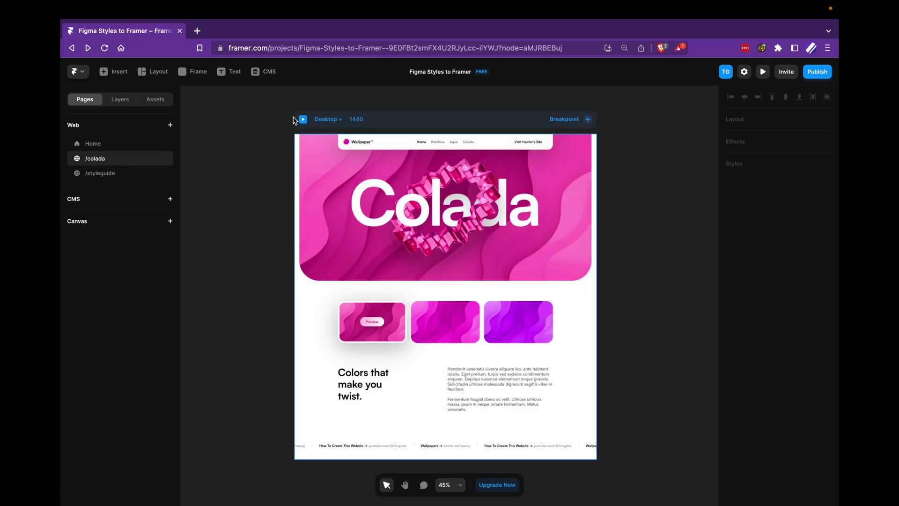
left_click(91, 143)
left_click(397, 131)
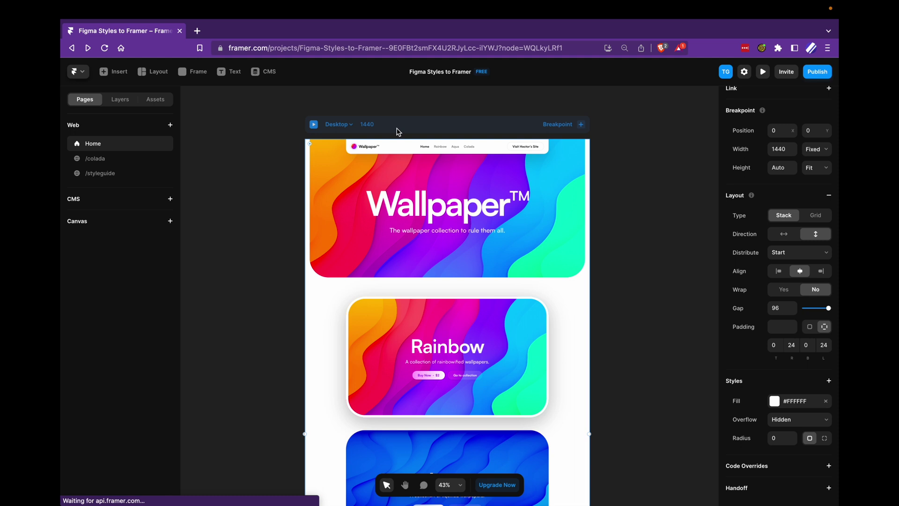
Paste the Figma styleguide into /styleguide and give its Desktop frame a #1A1A1A fill
left_click(126, 178)
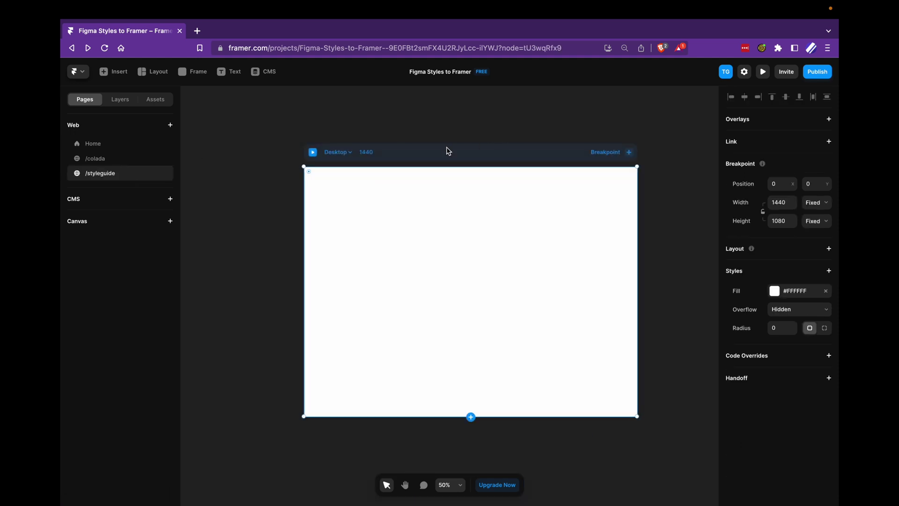
key("ctrl+v")
left_click(569, 160)
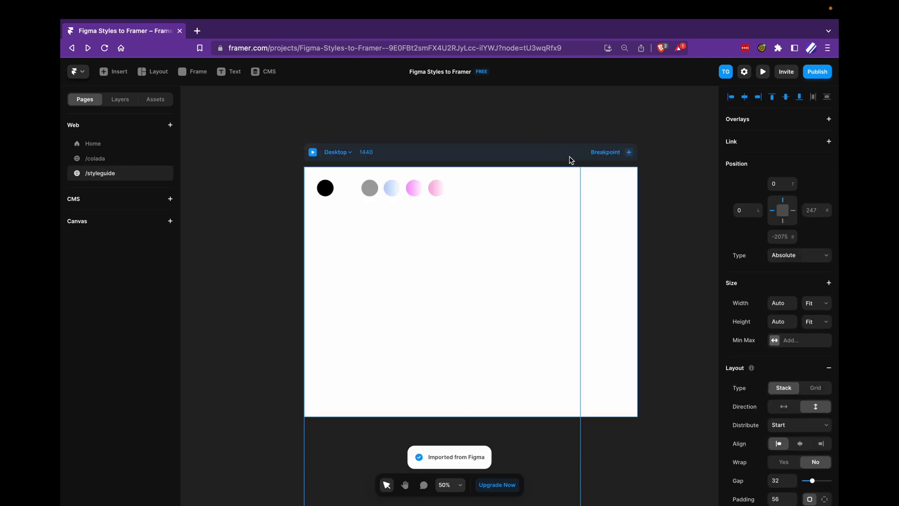
left_click(775, 291)
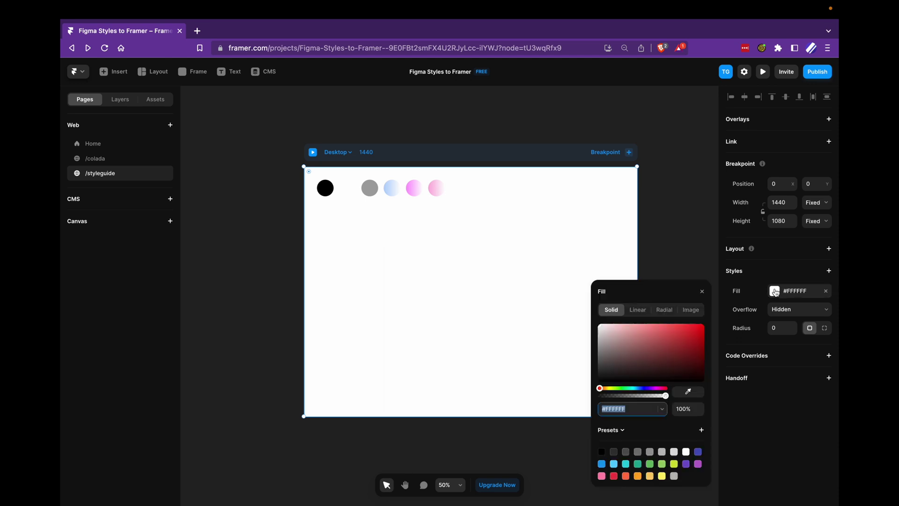
left_click_drag(605, 337, 591, 380)
left_click(808, 265)
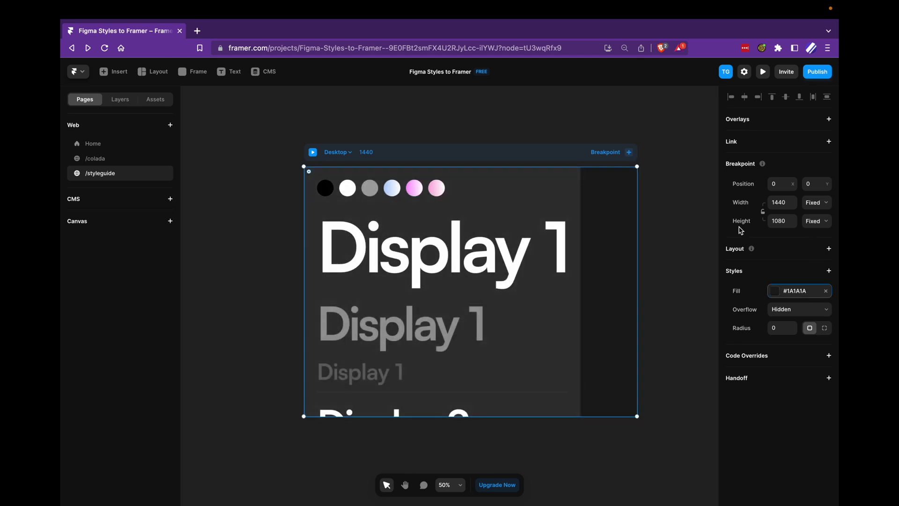
Set the Desktop frame's height to Fit Content
left_click(822, 222)
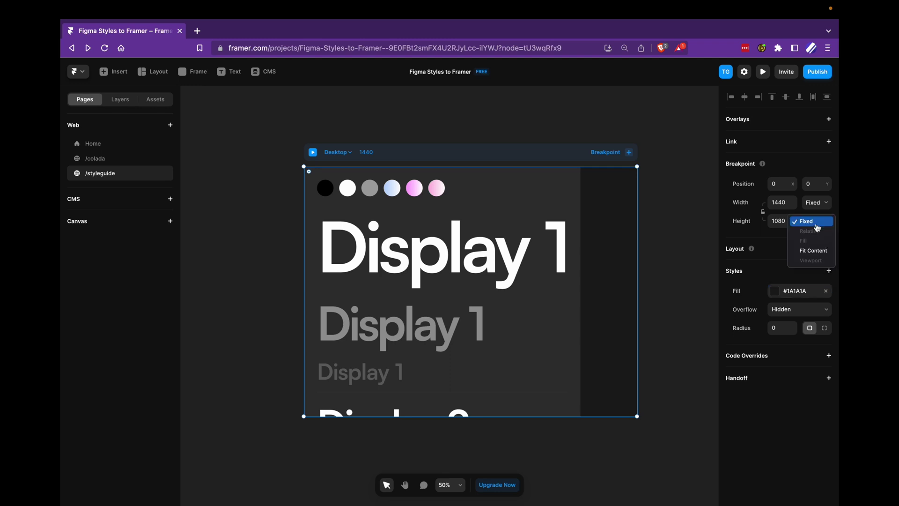
left_click(814, 250)
scroll(552, 220, "down", 5)
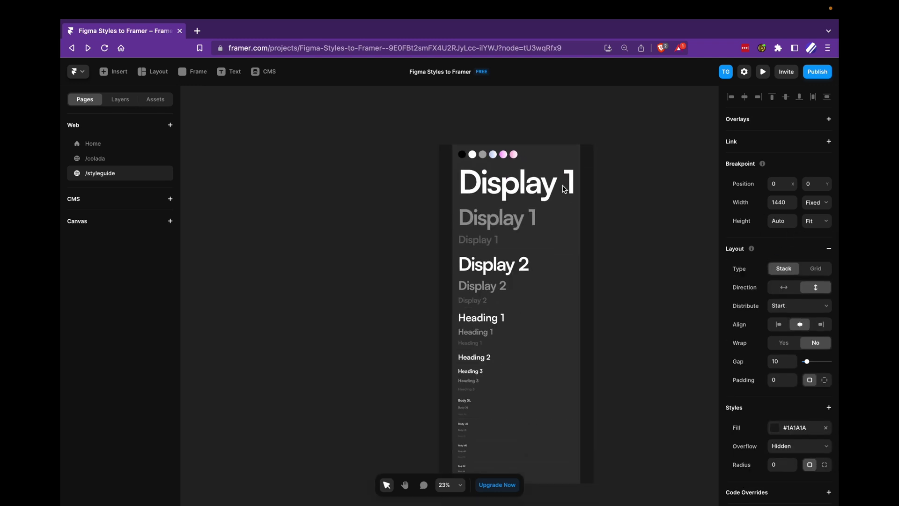
scroll(552, 291, "up", 5)
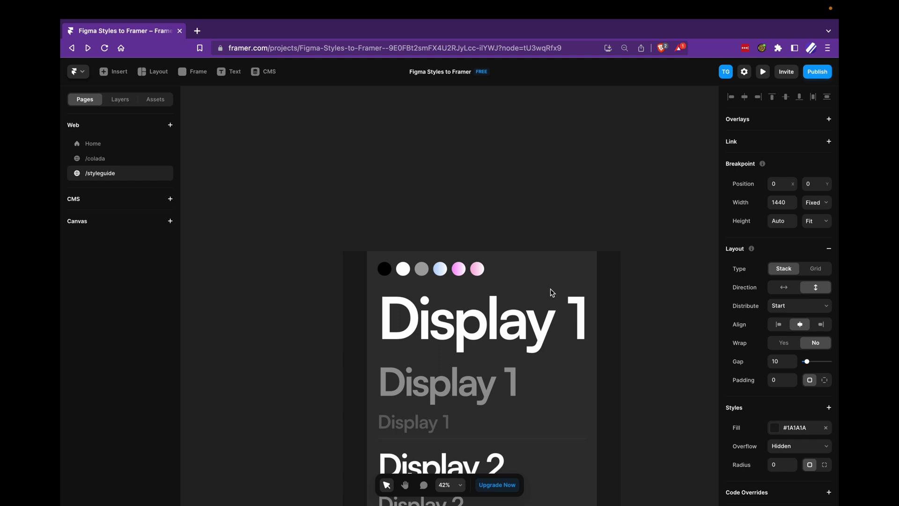
scroll(551, 291, "down", 2)
scroll(552, 291, "up", 2)
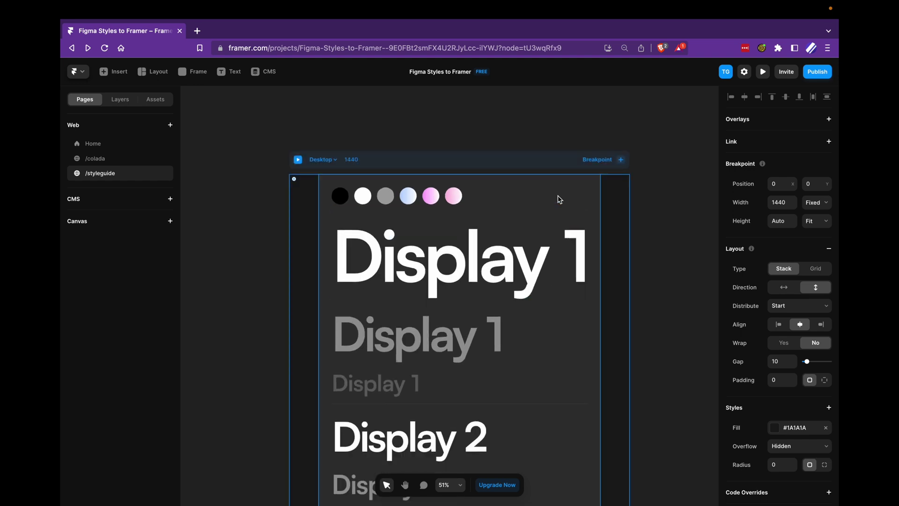
Set the inner styleguide stack's width to Fill
left_click(596, 197)
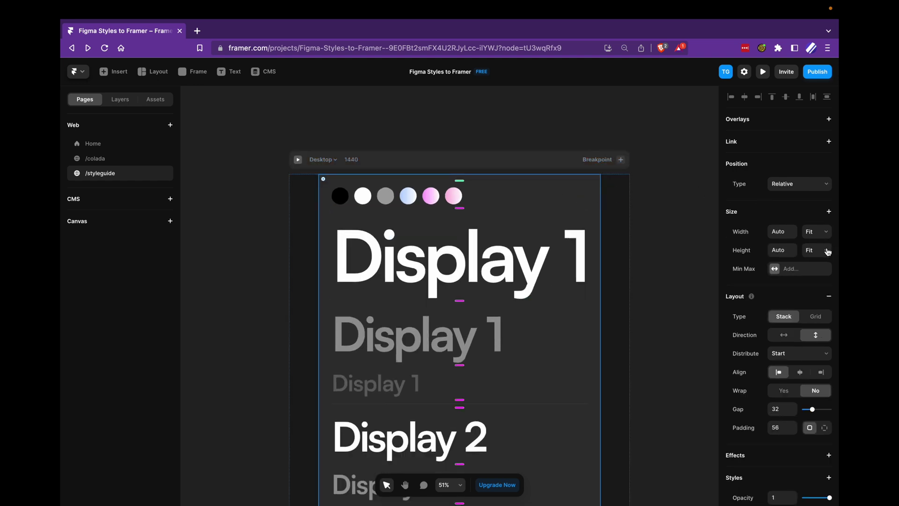
left_click(816, 233)
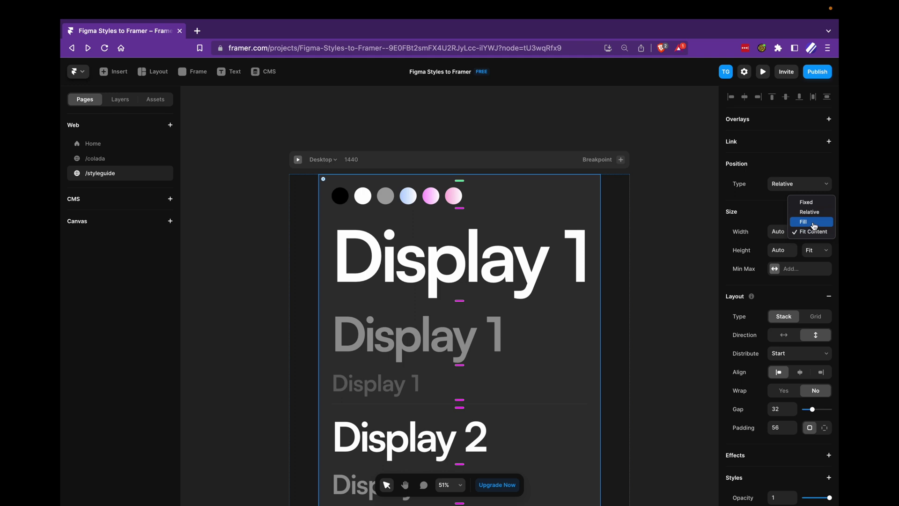
left_click(814, 222)
left_click(668, 197)
key("shift+1")
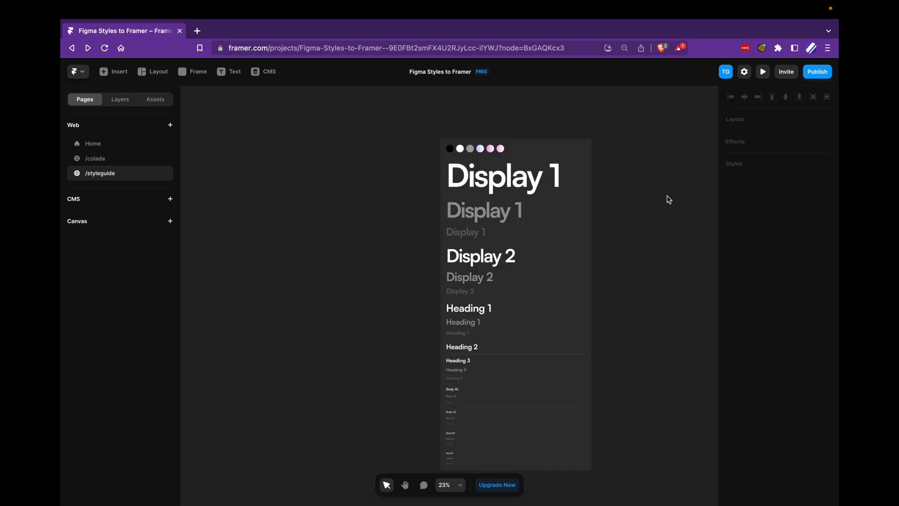
left_click(563, 142)
Add Tablet and Phone breakpoints beside the Desktop frame
scroll(558, 141, "up", 2)
left_click(552, 132)
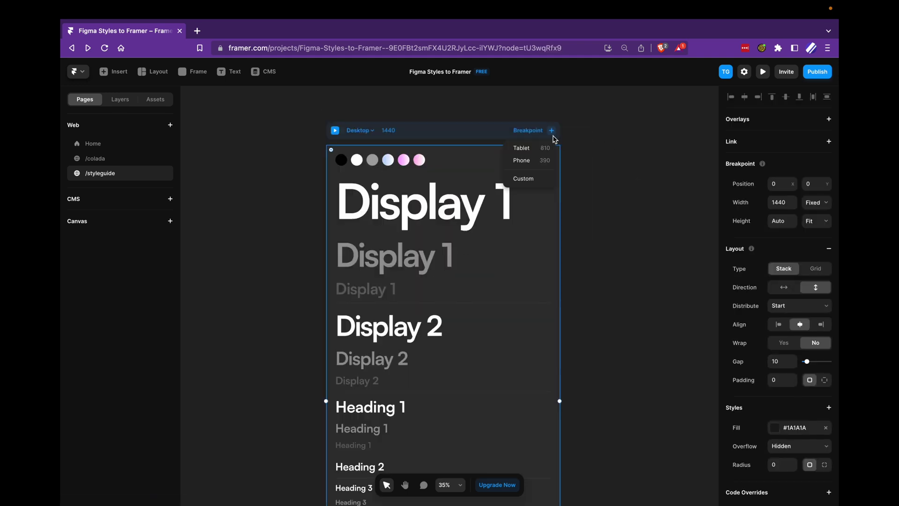
left_click(533, 148)
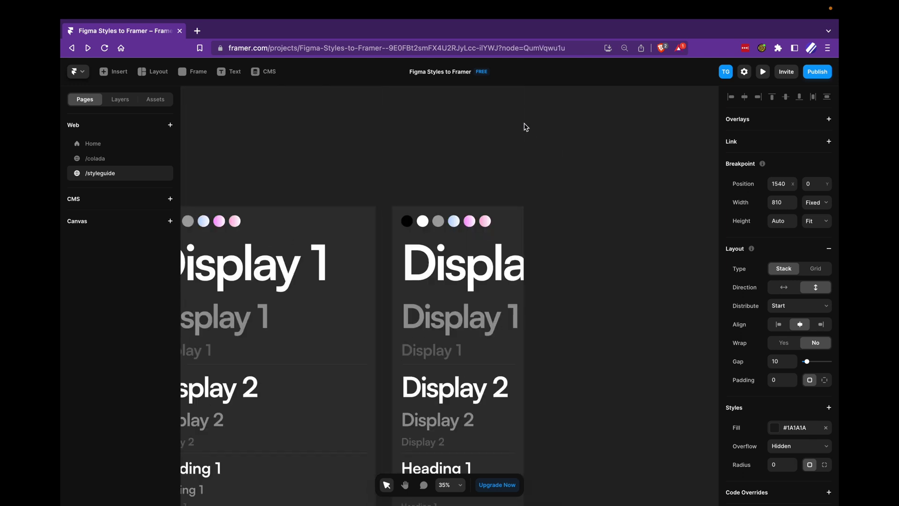
left_click(368, 210)
left_click(361, 225)
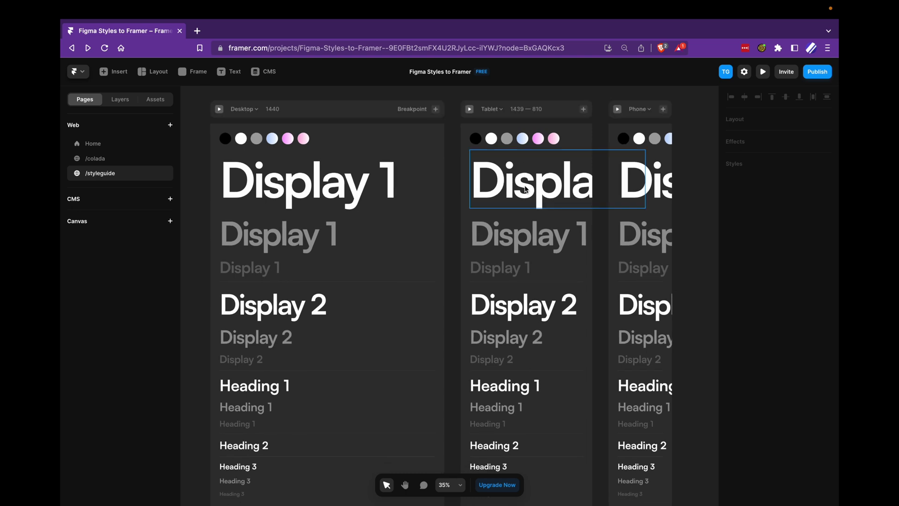
Inspect the Display 1 headings on the Tablet, Phone and Desktop breakpoints
left_click(543, 185)
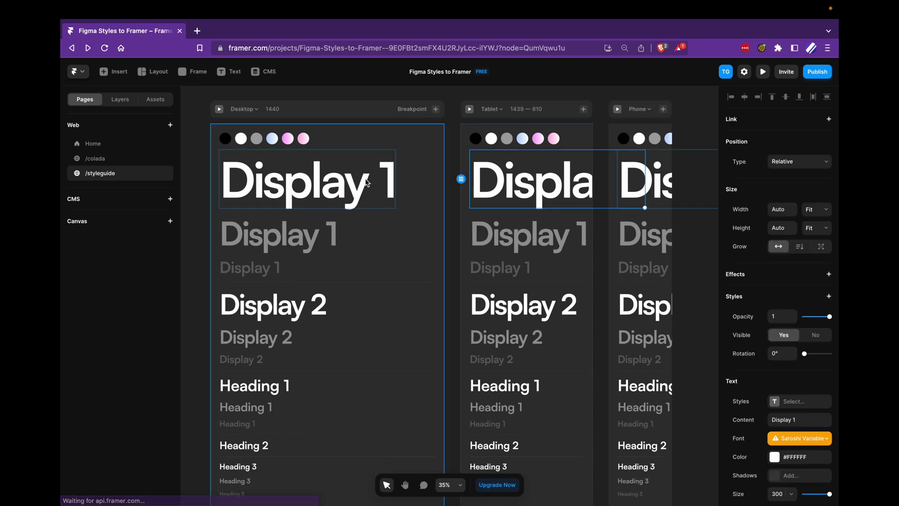
left_click(661, 182)
left_click(451, 177)
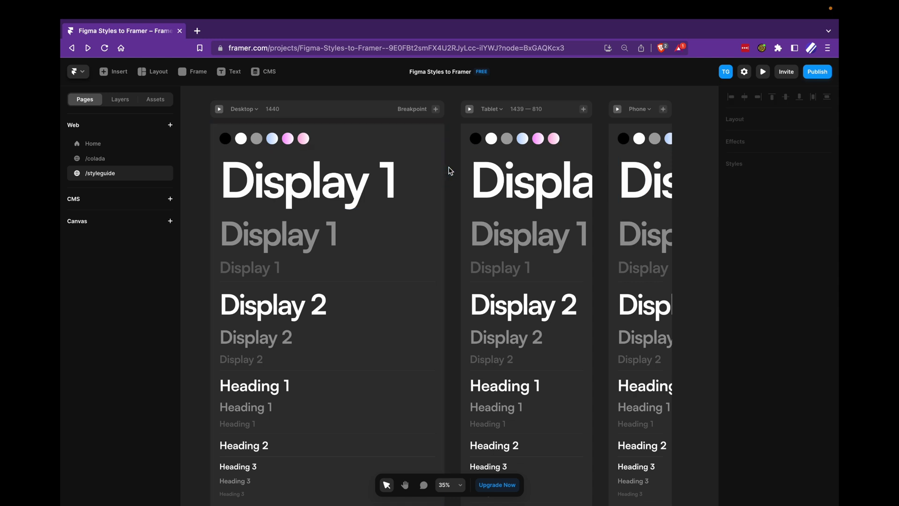
left_click(283, 204)
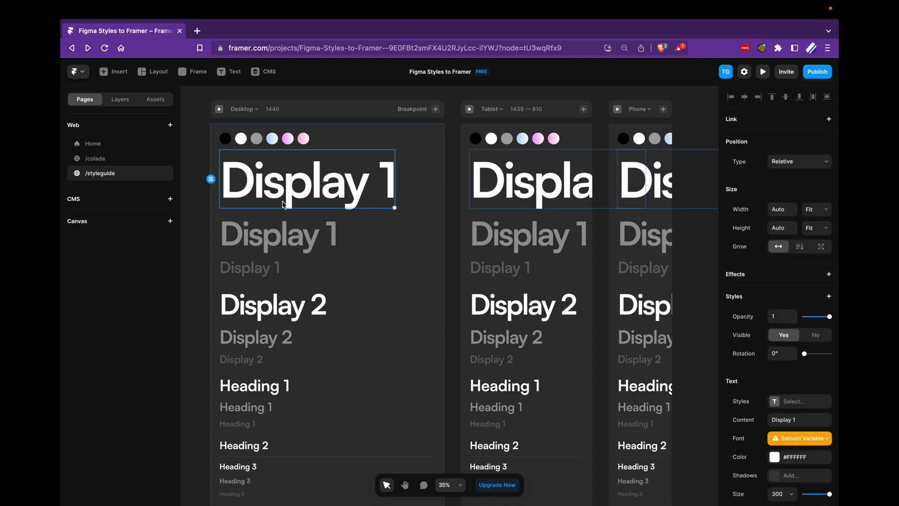
left_click(283, 225)
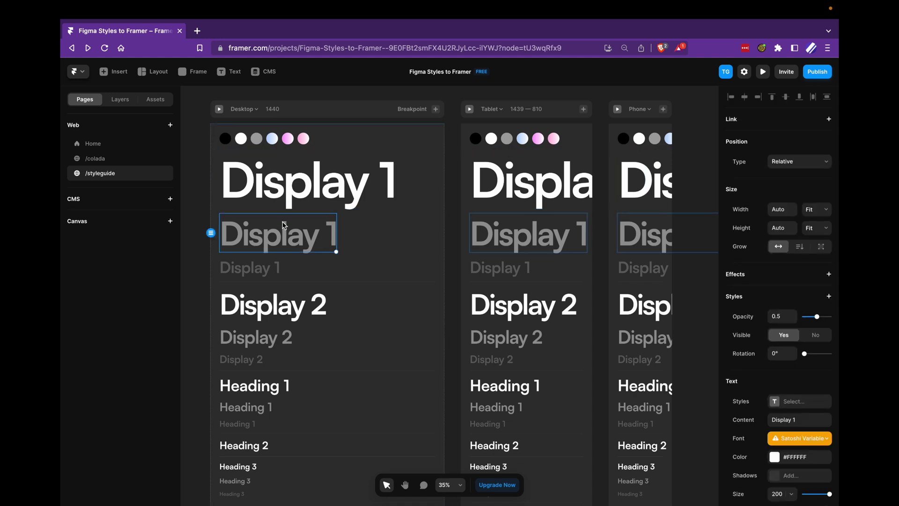
left_click(267, 201)
scroll(268, 204, "up", 3)
Create a Heading 1 (h1) text style named 'Display 1' in Assets and open it
scroll(268, 205, "down", 3)
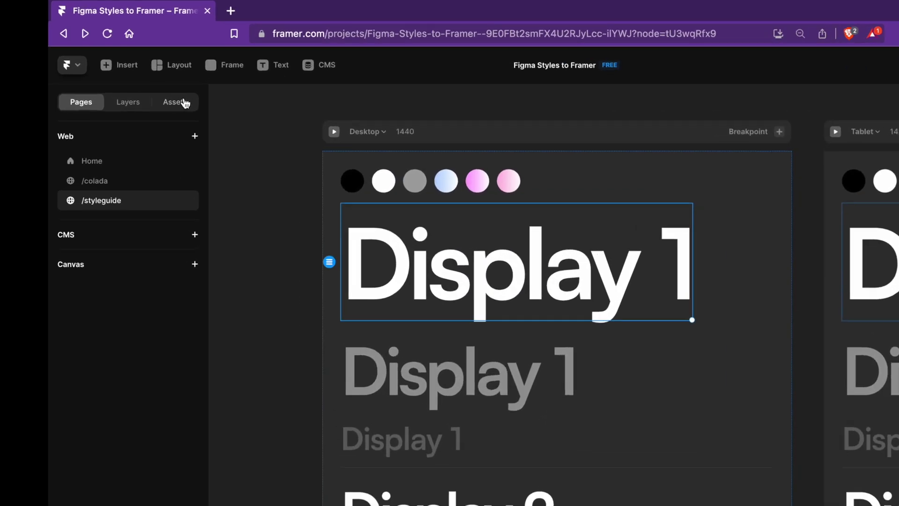
left_click(185, 103)
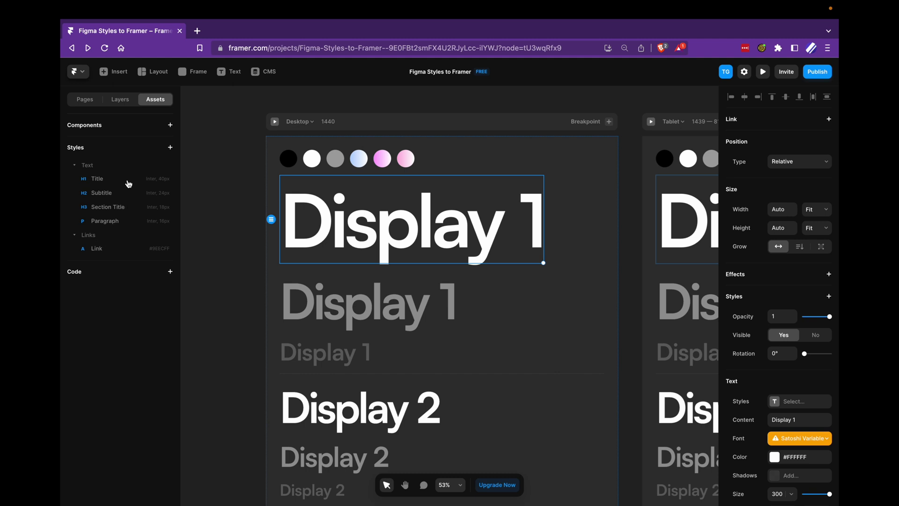
left_click(171, 148)
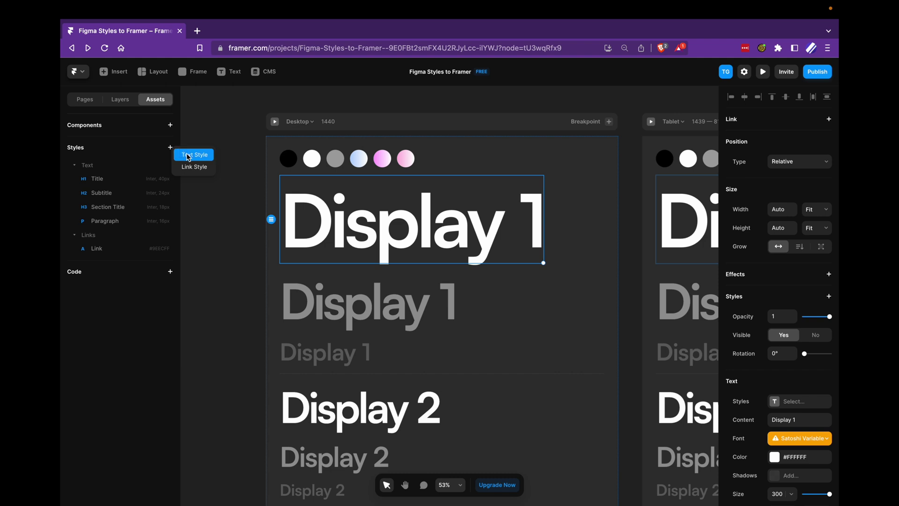
left_click(188, 156)
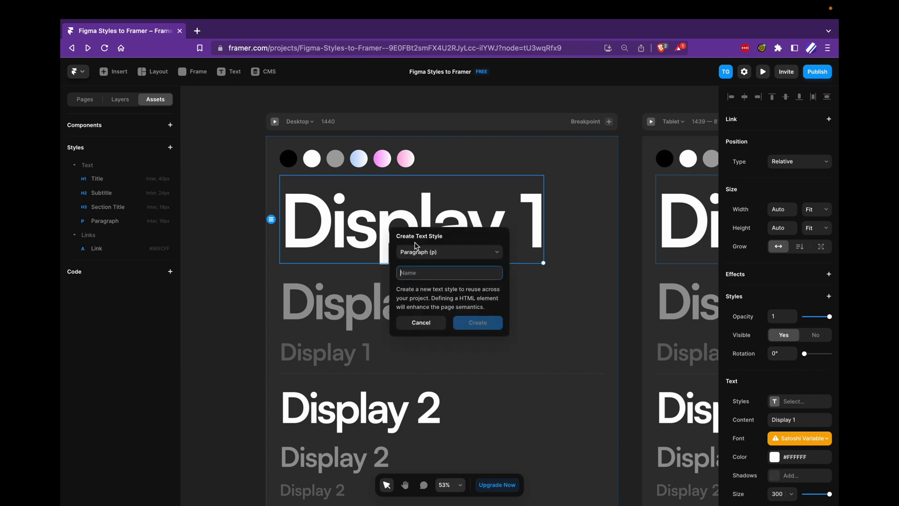
left_click(434, 253)
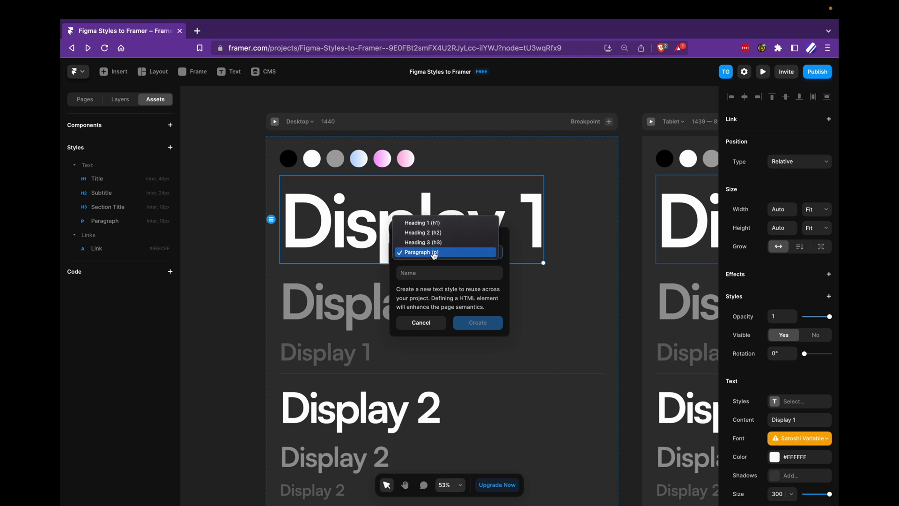
left_click(427, 223)
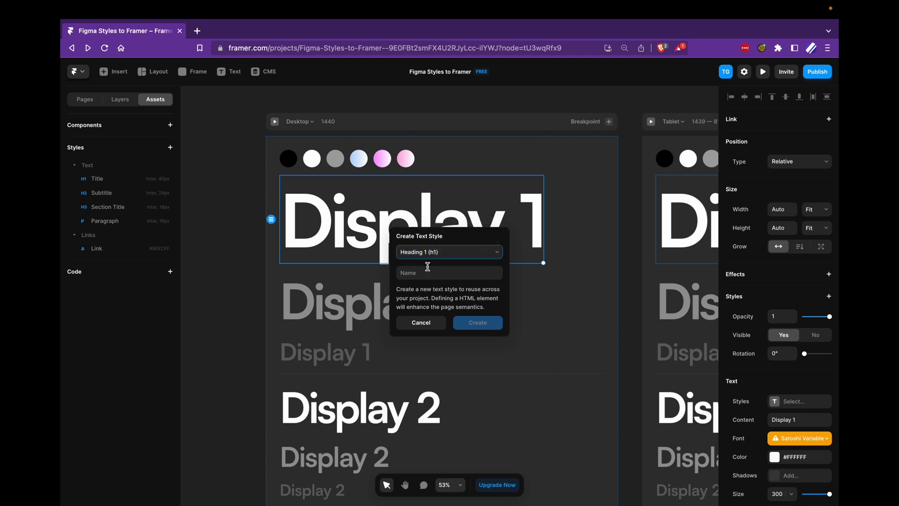
left_click(425, 273)
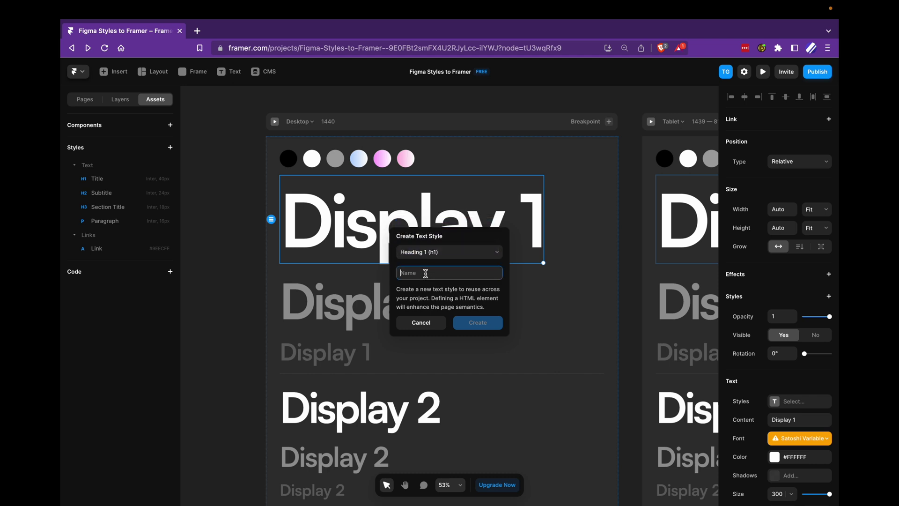
type("Display 1")
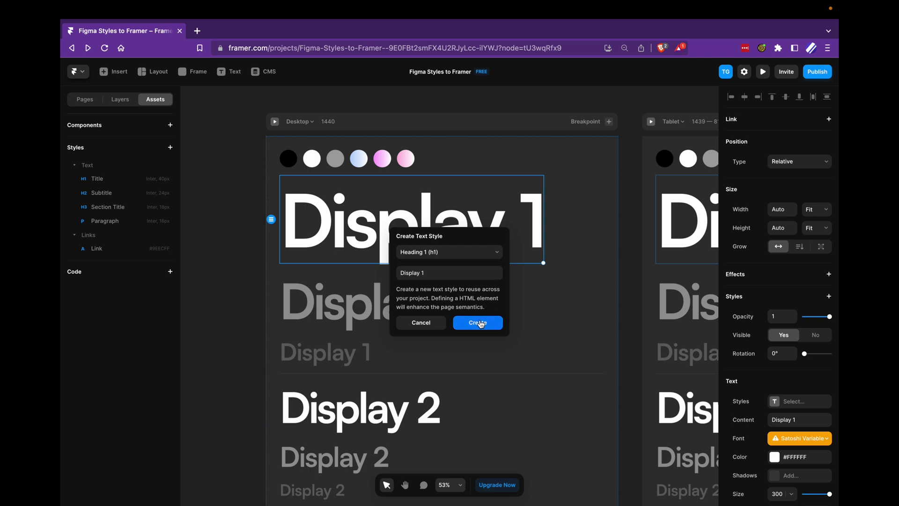
left_click(478, 323)
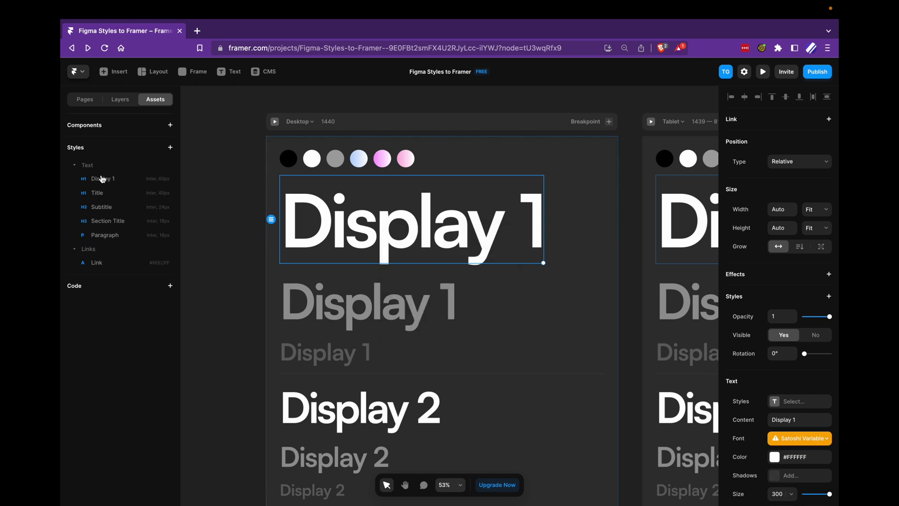
left_click(159, 181)
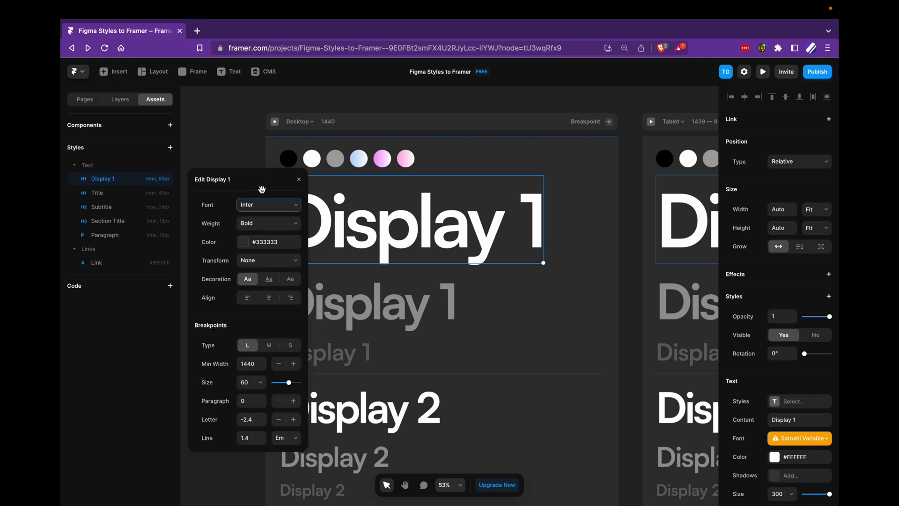
Set Display 1's font to custom Satoshi Bold and its colour to white #FFFFFF
scroll(698, 314, "left", 3)
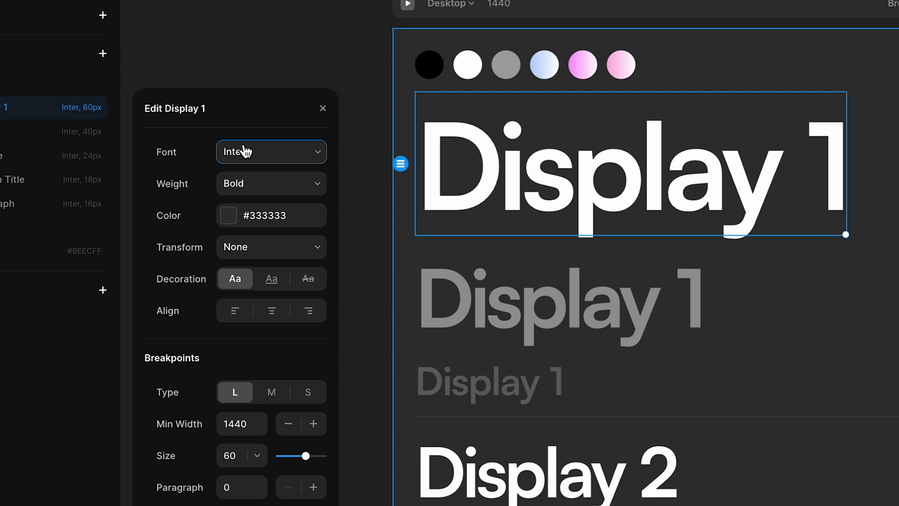
left_click(244, 151)
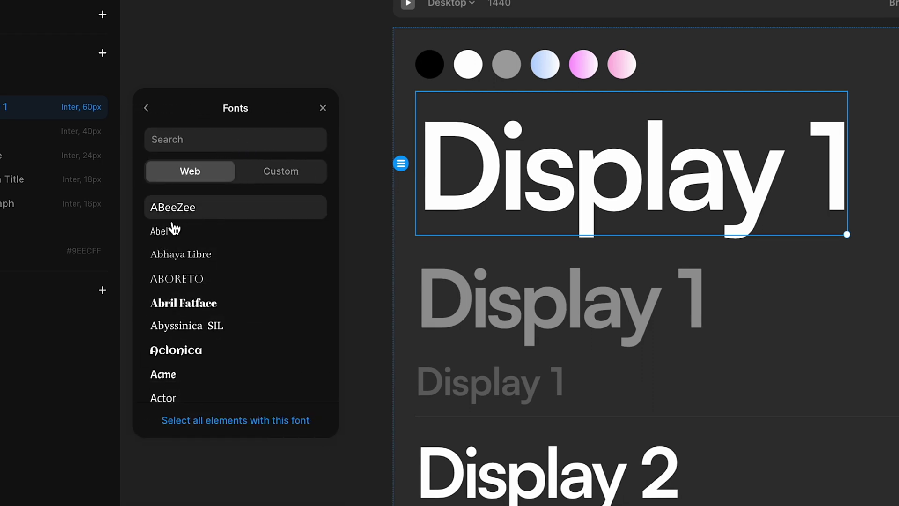
left_click(283, 179)
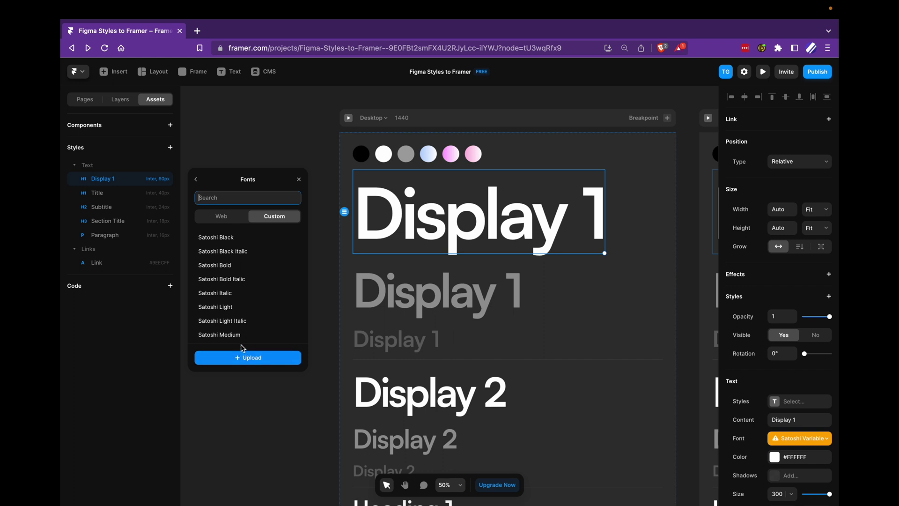
left_click(224, 266)
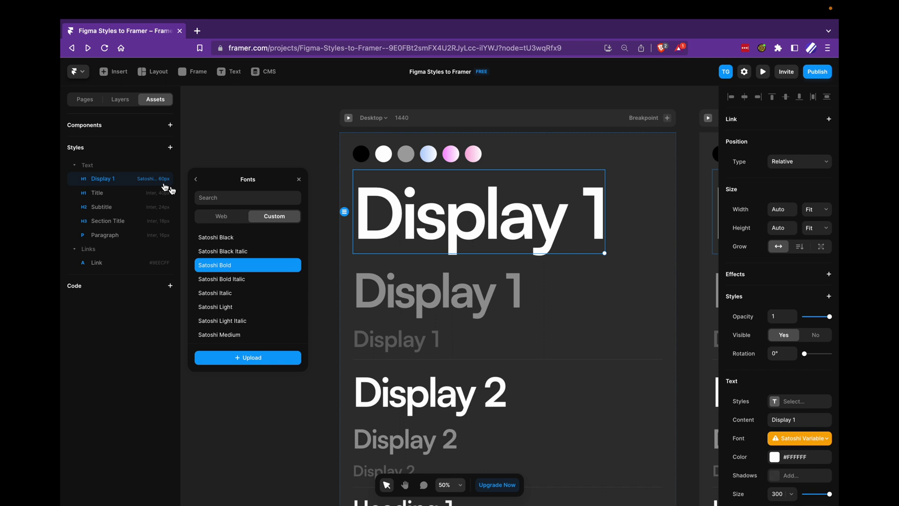
left_click(196, 179)
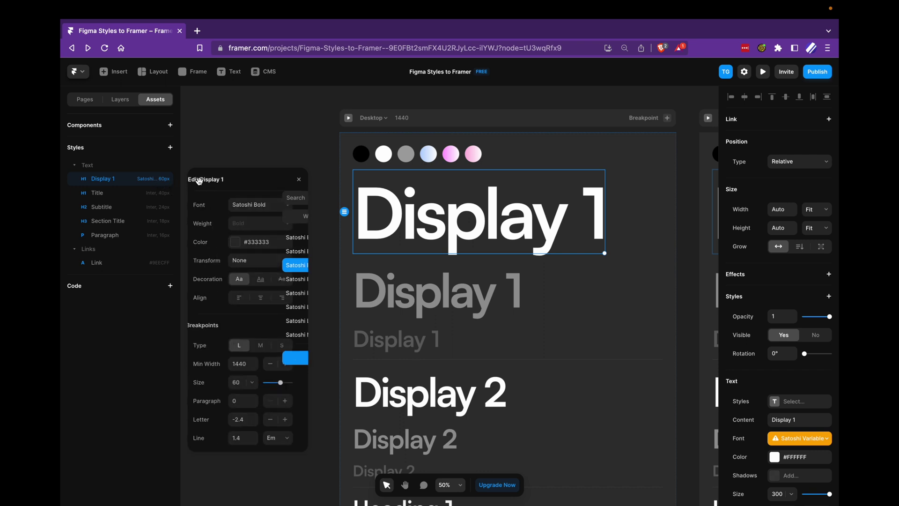
left_click(245, 243)
left_click_drag(247, 241, 184, 188)
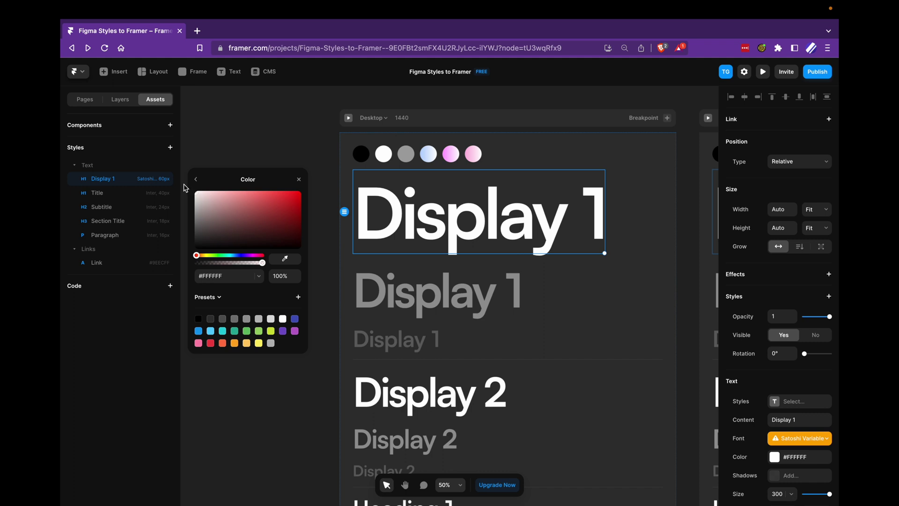
Preview the page at a narrower width to check the Display 1 heading, then exit preview
left_click(195, 180)
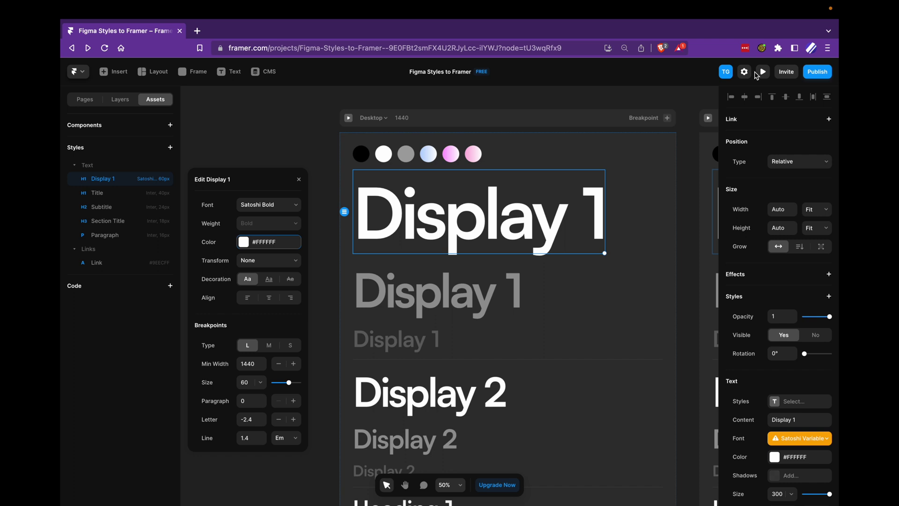
left_click(763, 72)
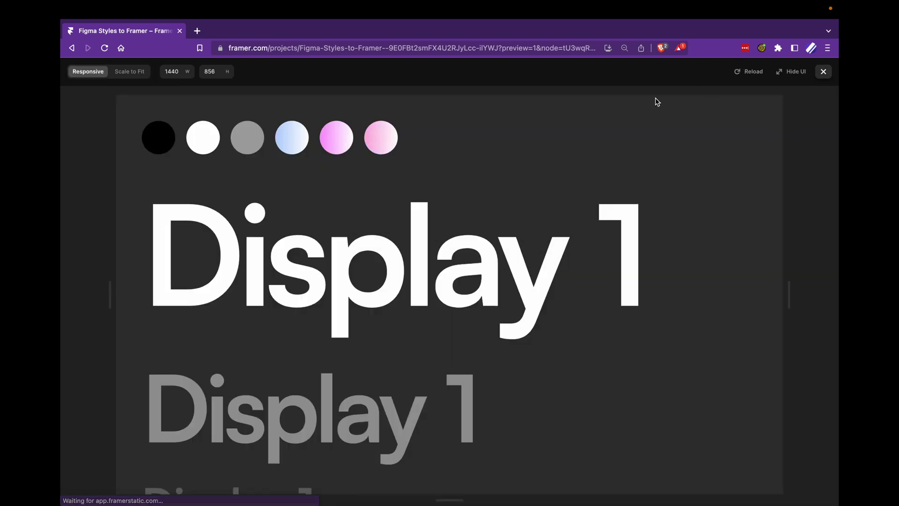
left_click_drag(791, 293, 766, 289)
key("Escape")
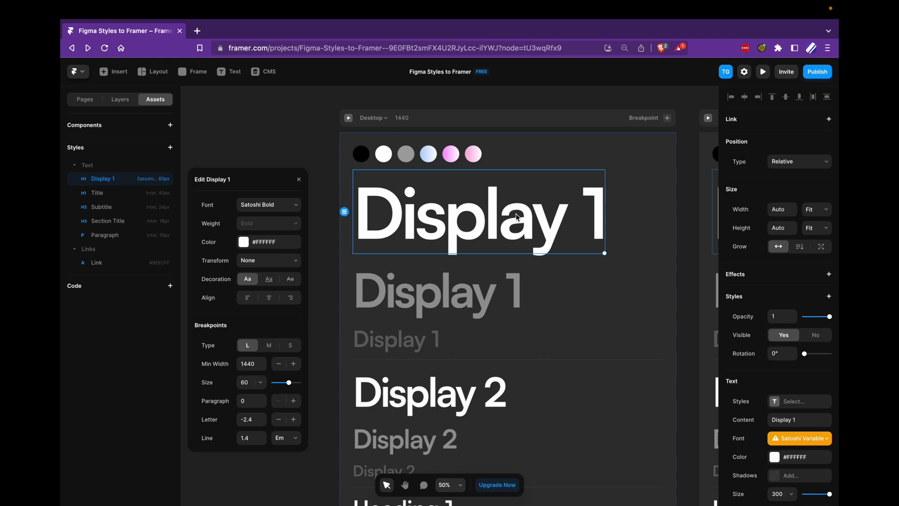
scroll(487, 182, "down", 3)
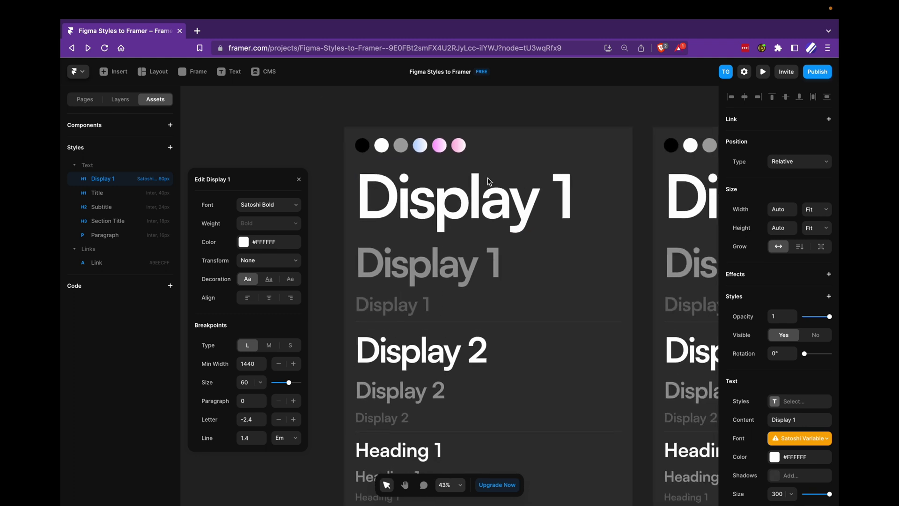
Select the Display 1 heading and show its medium breakpoint (min width 810, size 48) beside the tablet frame
left_click(482, 179)
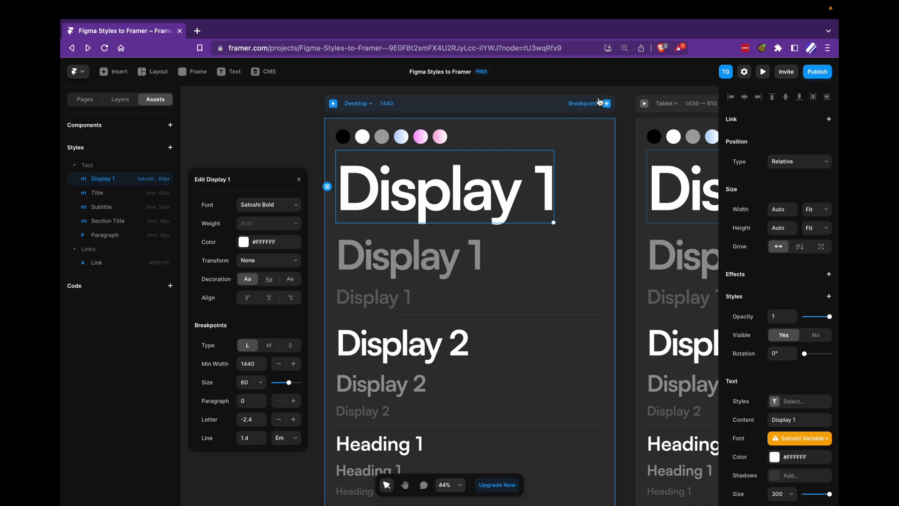
scroll(525, 185, "right", 3)
scroll(527, 184, "right", 2)
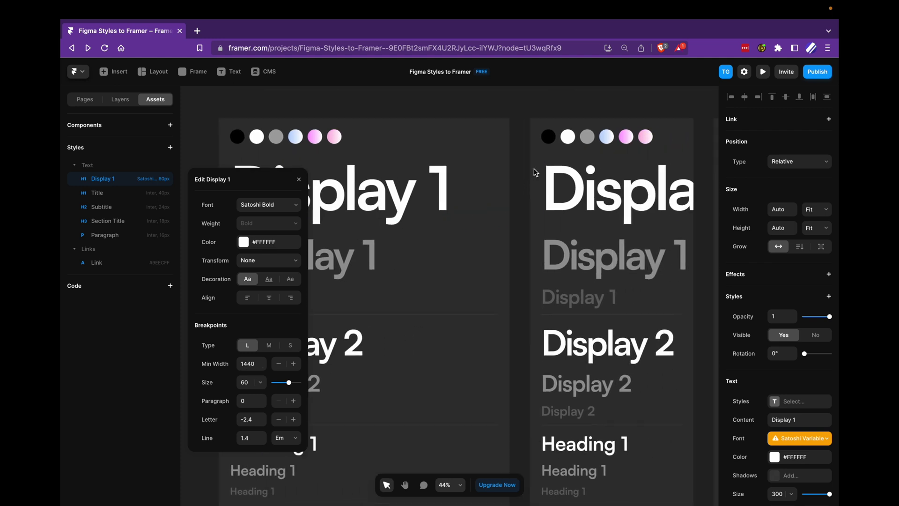
left_click(270, 345)
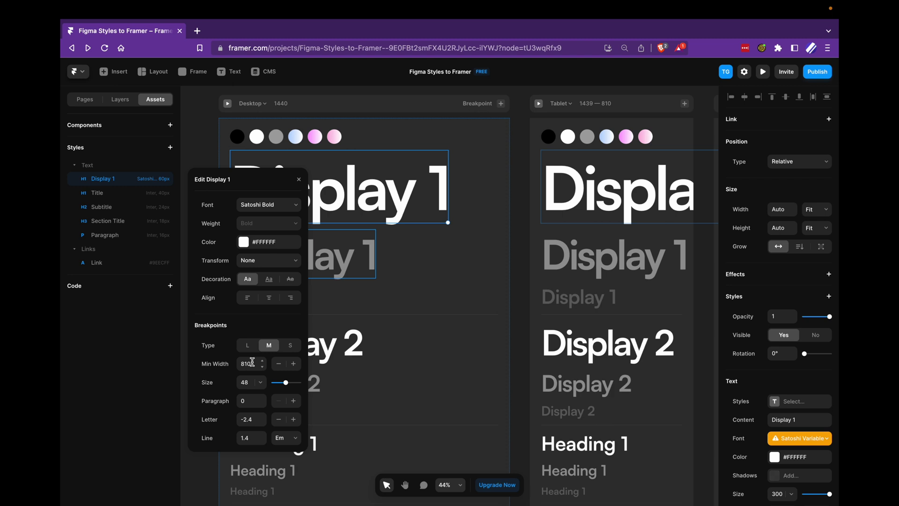
scroll(462, 243, "right", 5)
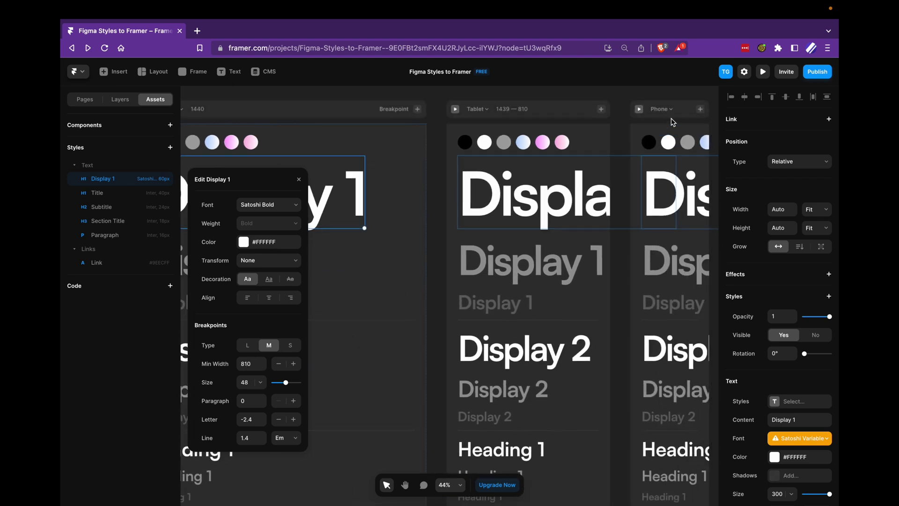
scroll(528, 180, "left", 4)
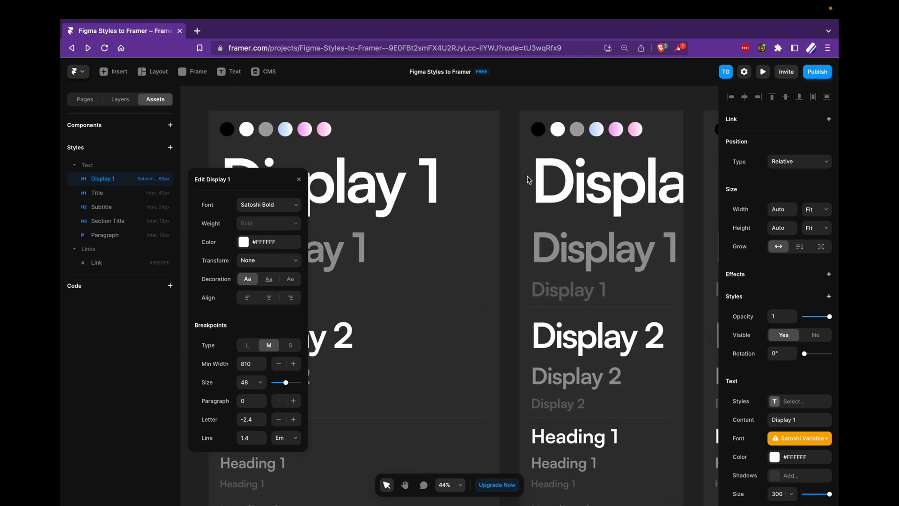
scroll(480, 161, "left", 20)
Set Display 1's large breakpoint to size 300, letter spacing -15 and line height 1.2
left_click(246, 347)
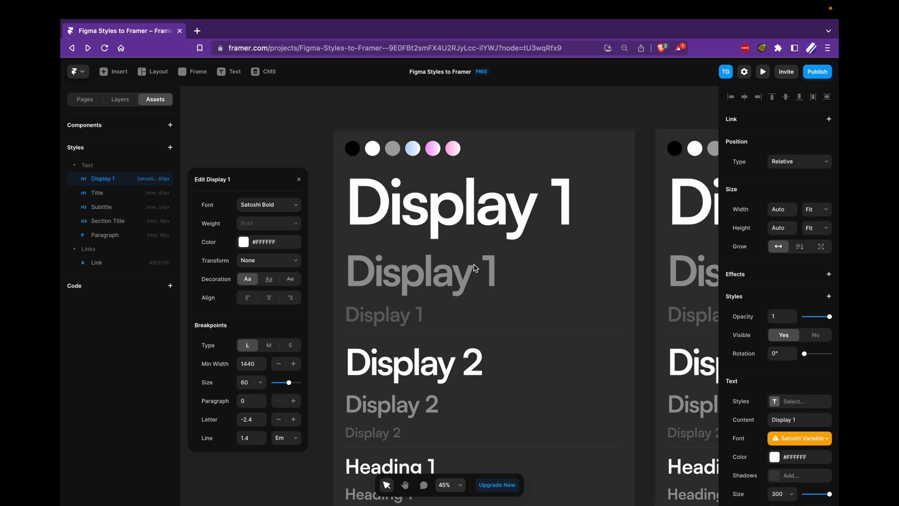
scroll(473, 268, "up", 3)
scroll(468, 267, "up", 1)
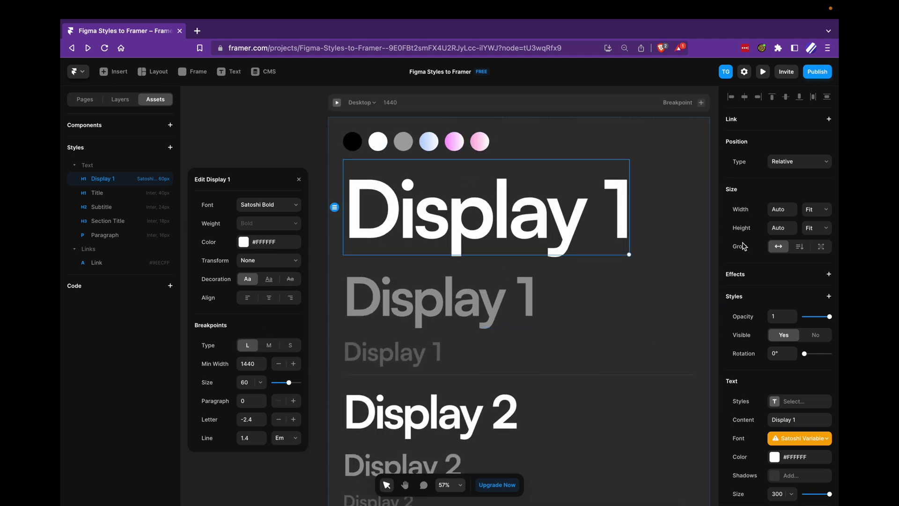
scroll(744, 248, "down", 3)
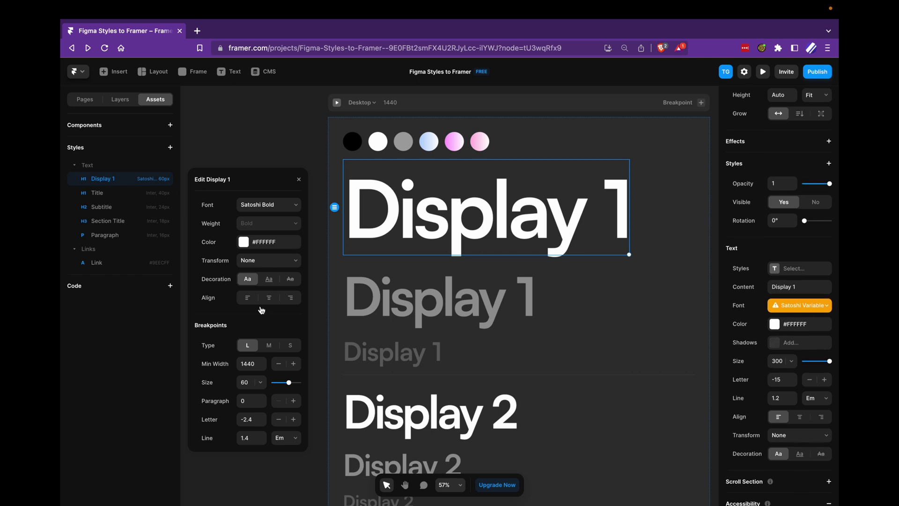
left_click(246, 380)
type("300")
left_click(248, 419)
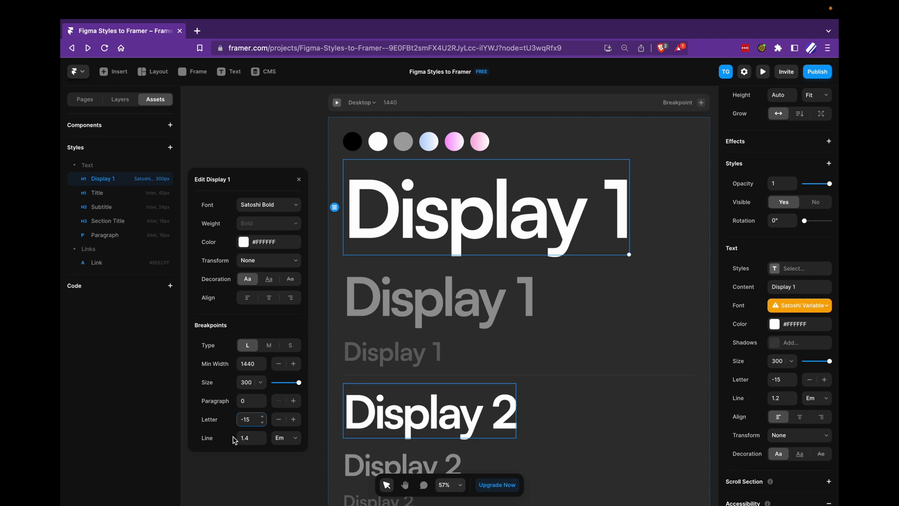
left_click(249, 438)
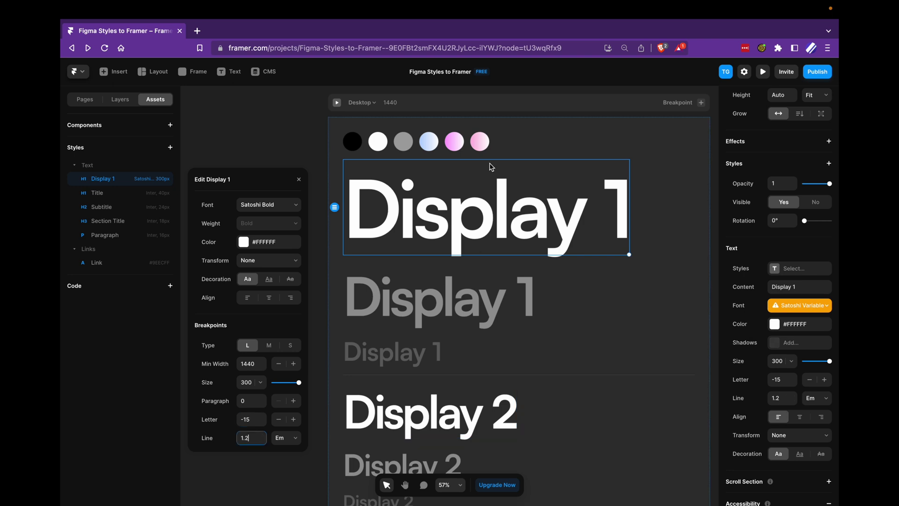
scroll(454, 257, "down", 1)
Set Display 1's medium breakpoint to size 200 and letter spacing -10
left_click(441, 289)
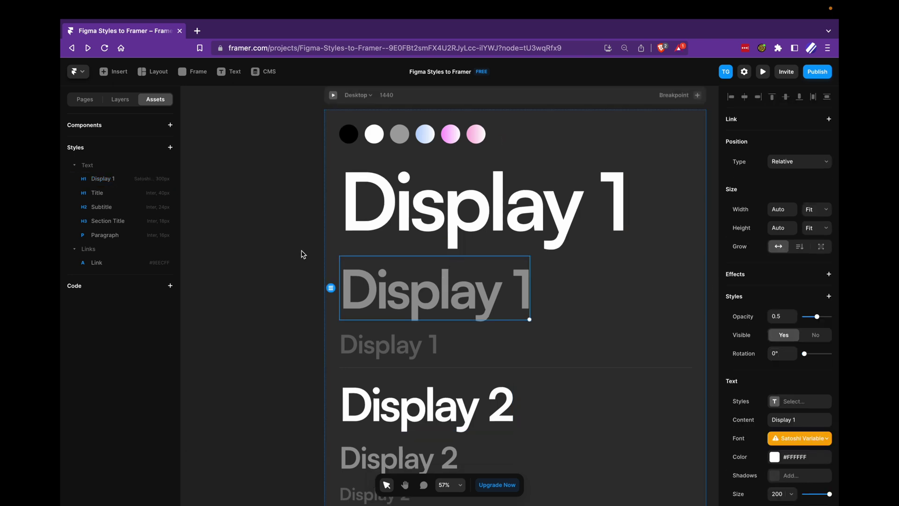
left_click(138, 180)
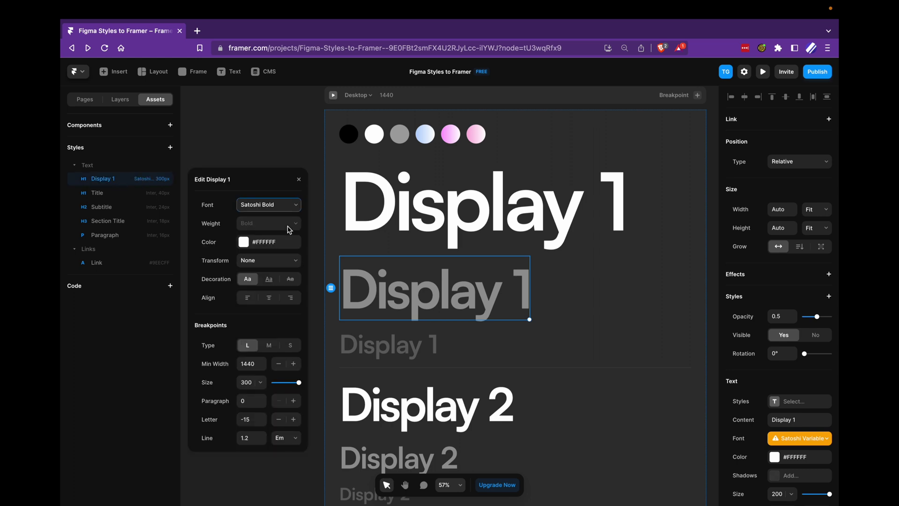
left_click(269, 345)
scroll(789, 401, "down", 5)
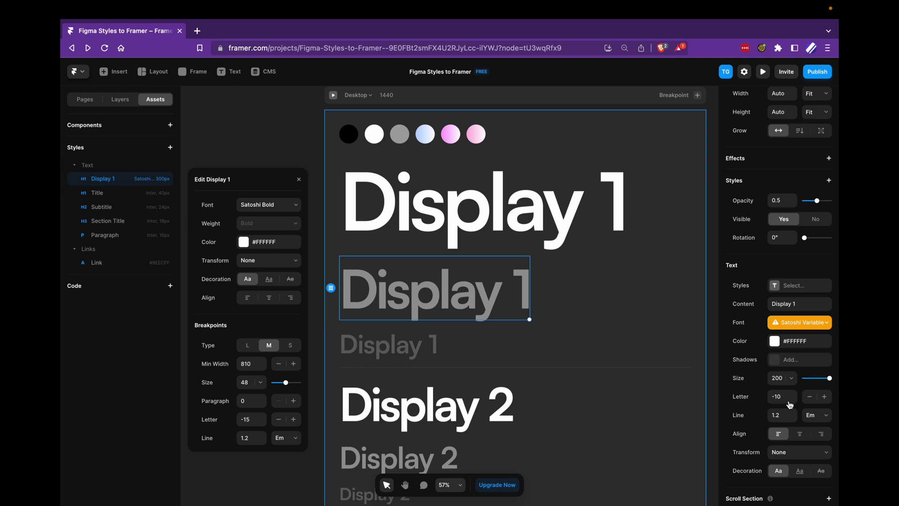
double_click(244, 382)
type("200")
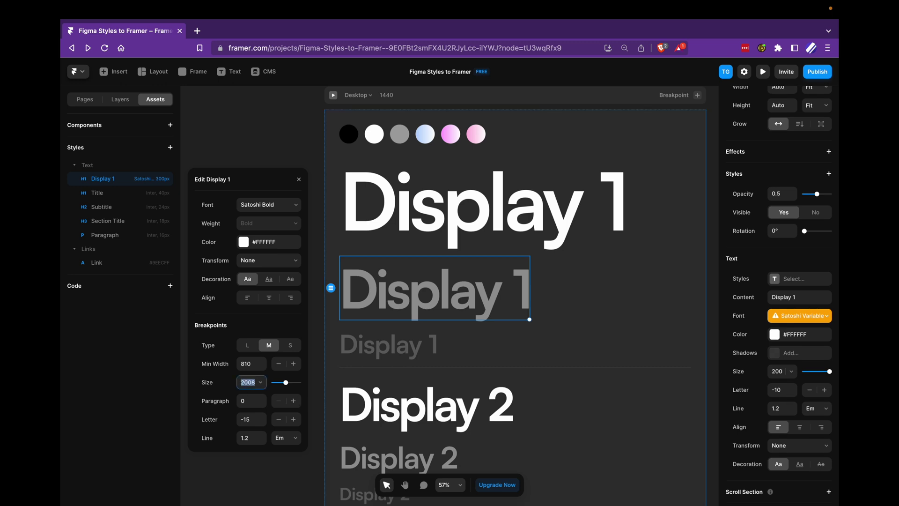
left_click(251, 423)
key("BackSpace")
key("BackSpace")
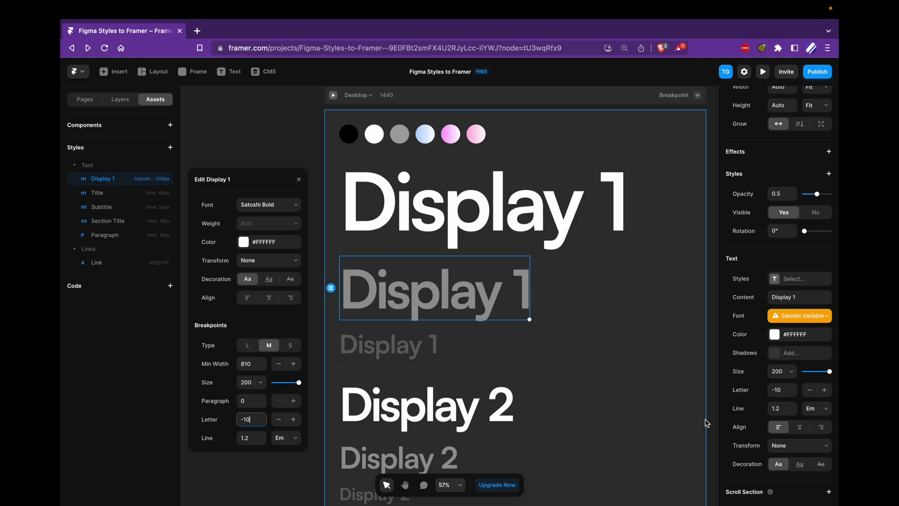
Set Display 1's small breakpoint to the smallest sample's values: size 96, letter spacing -1.92
left_click(414, 352)
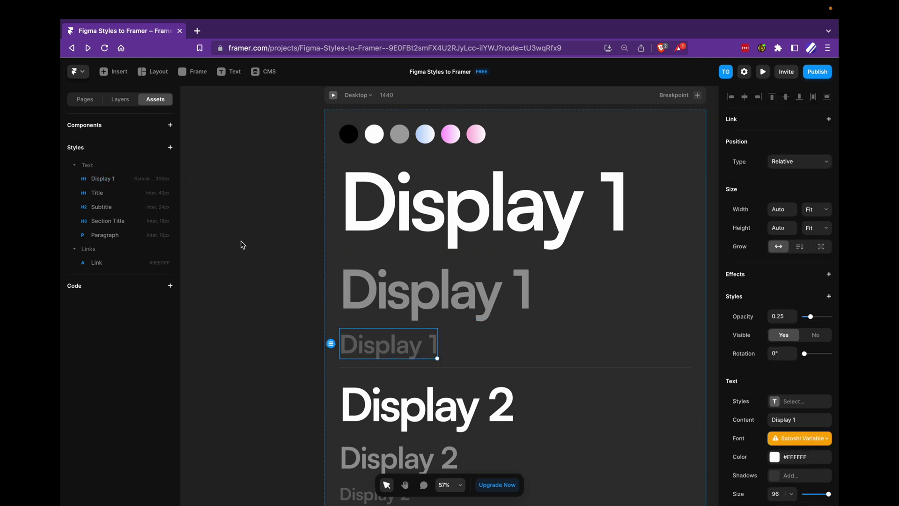
left_click(151, 181)
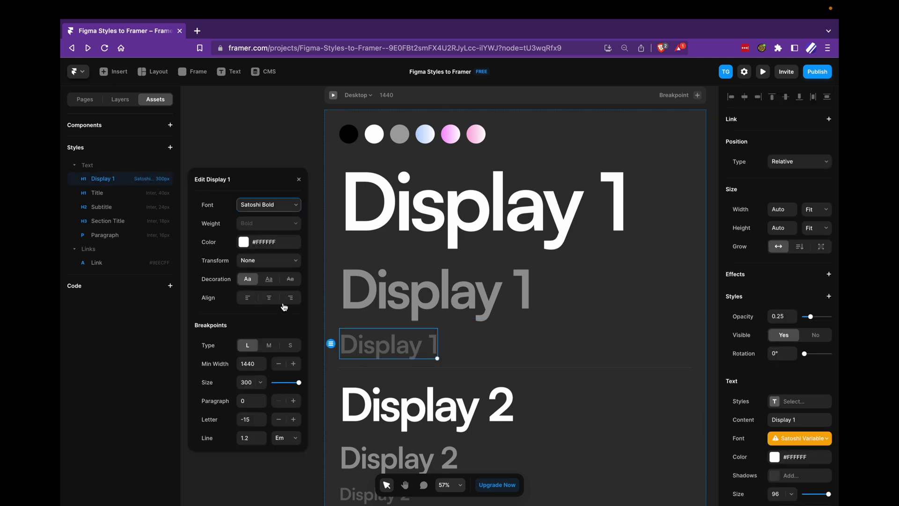
left_click(291, 345)
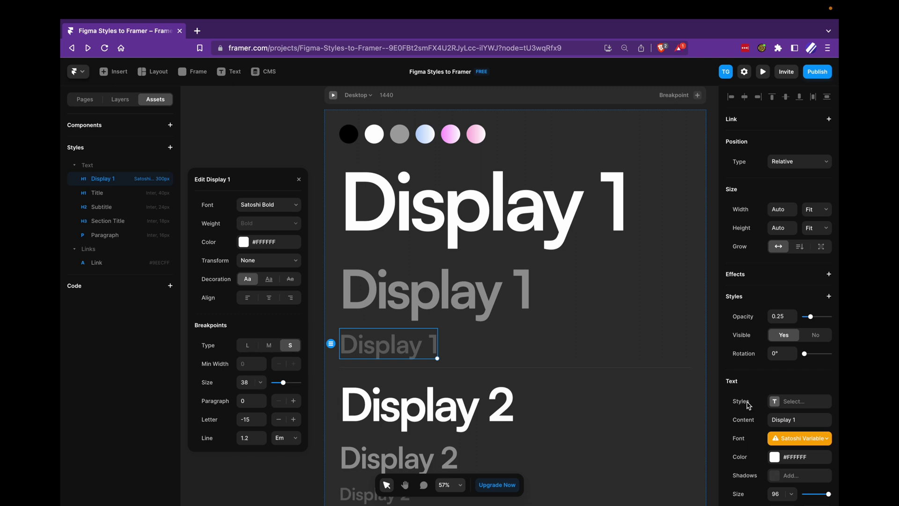
scroll(748, 405, "down", 4)
left_click(246, 380)
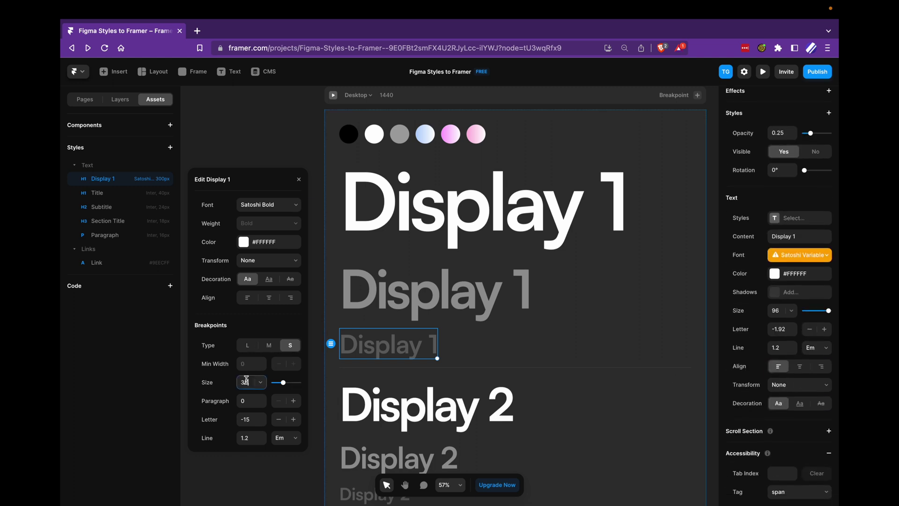
left_click(249, 418)
type("-")
key("super+minus")
Delete the grey second Display 1 copy
left_click(562, 139)
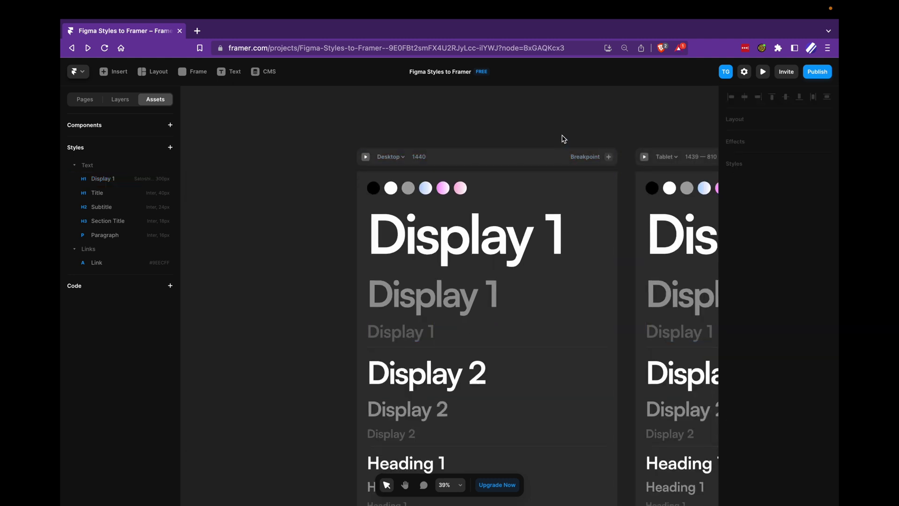
scroll(563, 139, "right", 3)
scroll(564, 139, "down", 2)
scroll(563, 139, "right", 3)
scroll(563, 139, "down", 1)
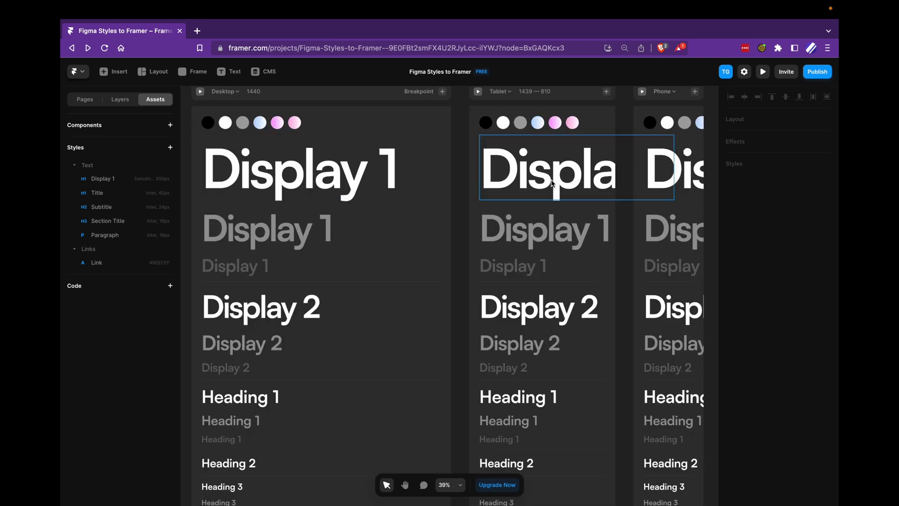
left_click(287, 231)
scroll(290, 215, "left", 1)
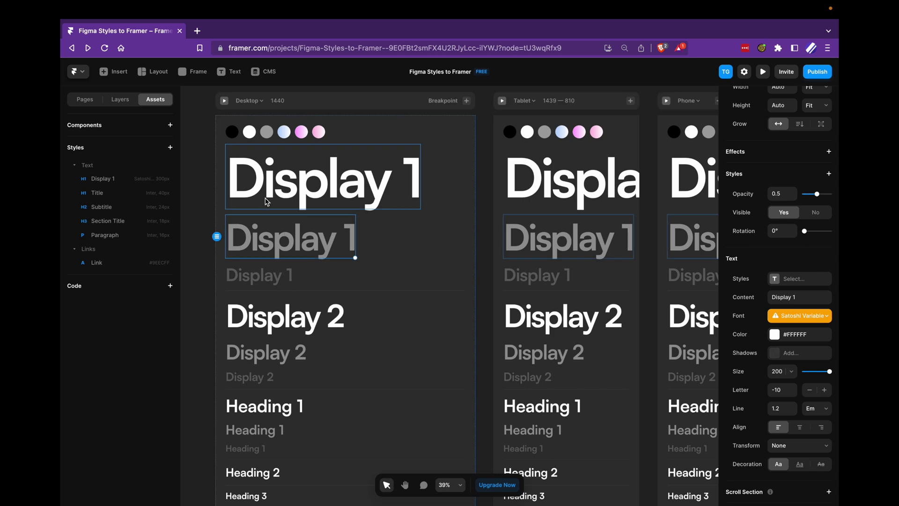
left_click(280, 198)
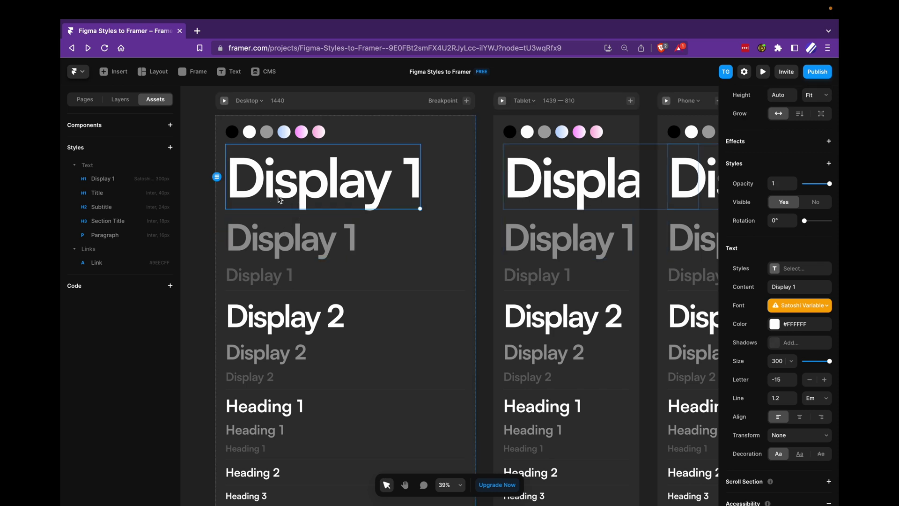
left_click(276, 234)
left_click(276, 274)
left_click(278, 239)
left_click(276, 274)
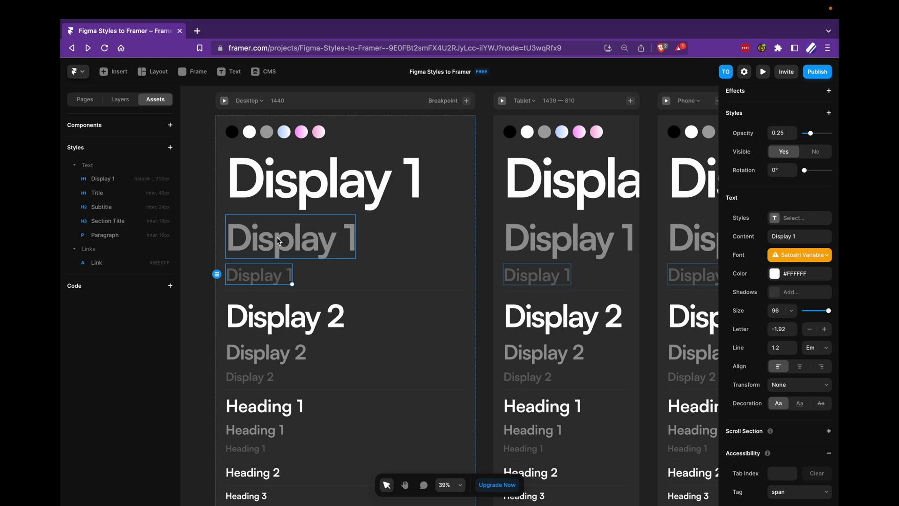
left_click(278, 239)
key("Delete")
Delete the remaining faint Display 1 copy and select the top heading
left_click(263, 229)
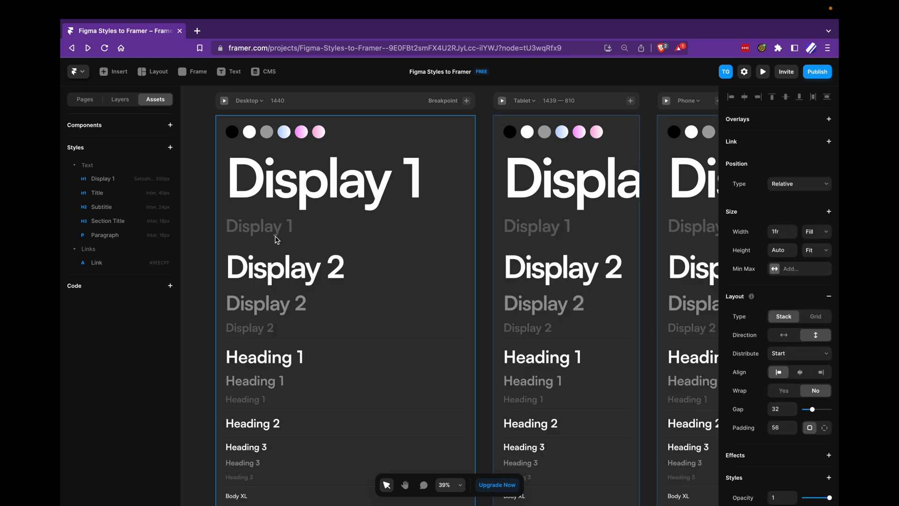
left_click(262, 229)
key("Delete")
left_click(302, 194)
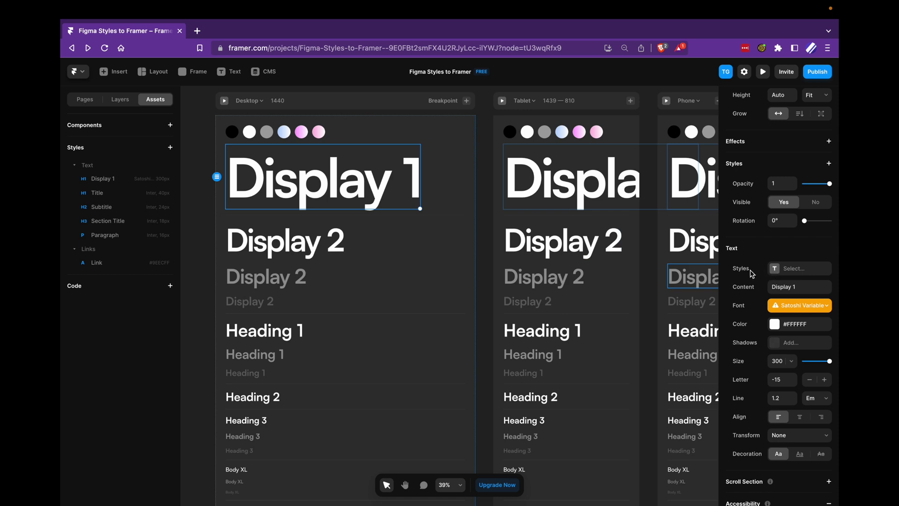
Apply the Display 1 text style to the top heading and check its phone version
left_click(774, 272)
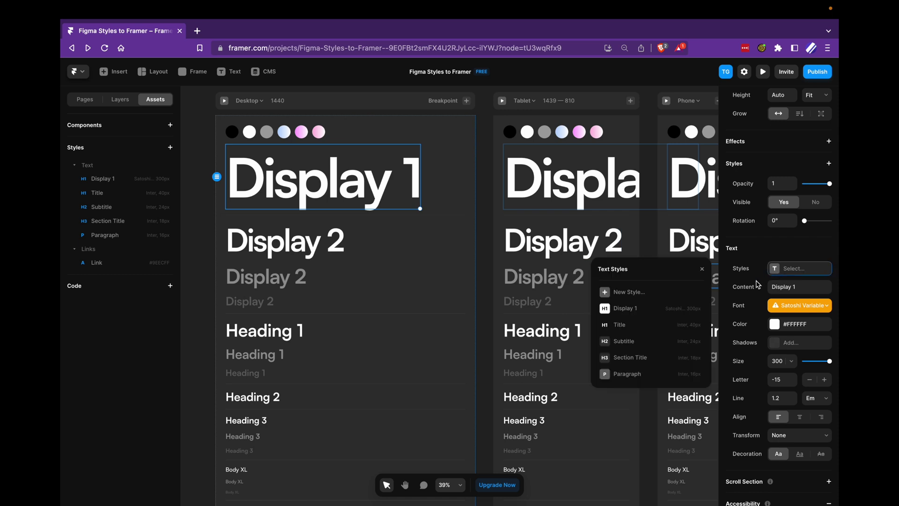
left_click(655, 309)
scroll(626, 165, "right", 3)
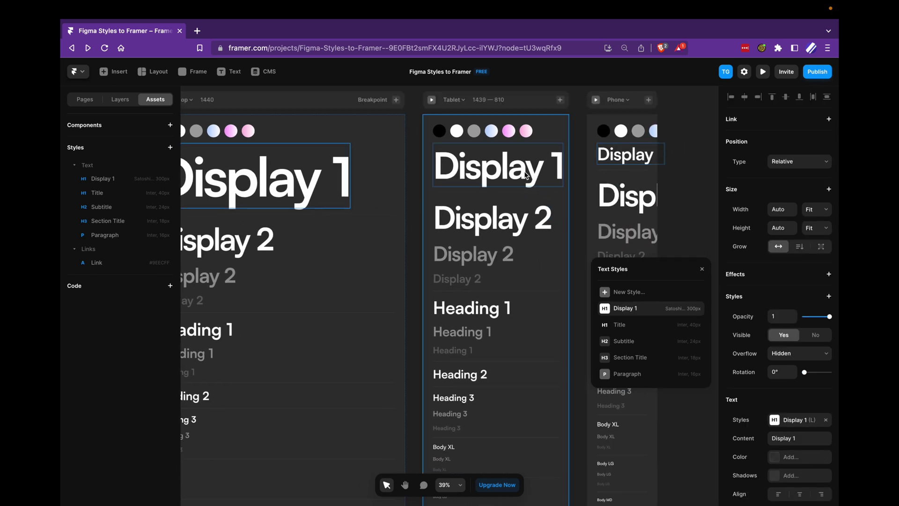
left_click(626, 163)
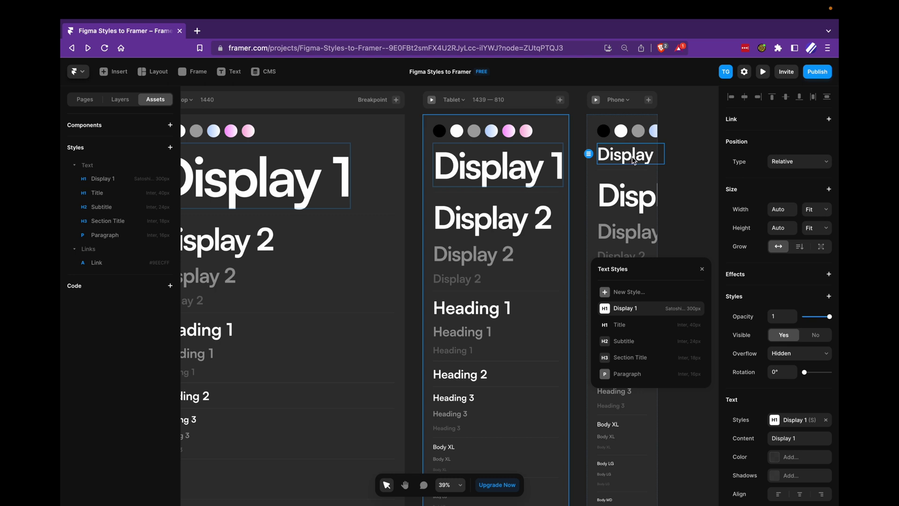
scroll(378, 176, "left", 2)
left_click(374, 186)
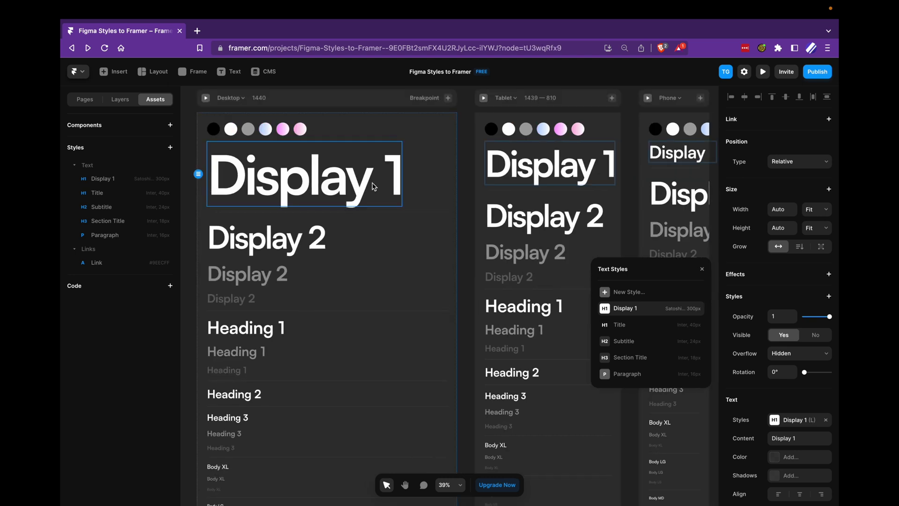
Create Display 2 and Heading 1 text styles, giving Heading 1 a desktop size of 96
left_click(266, 237)
left_click(475, 321)
left_click(347, 273)
left_click(334, 298)
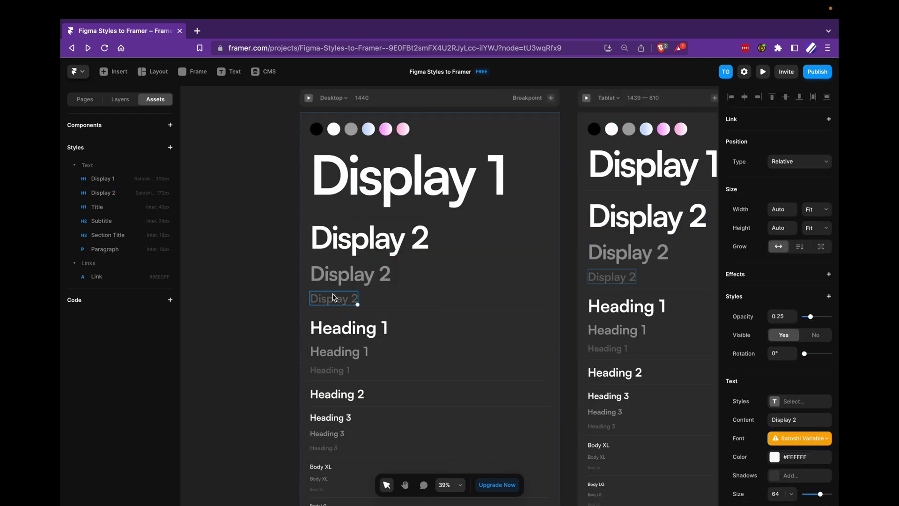
left_click(349, 327)
left_click(828, 295)
left_click(475, 321)
type("96")
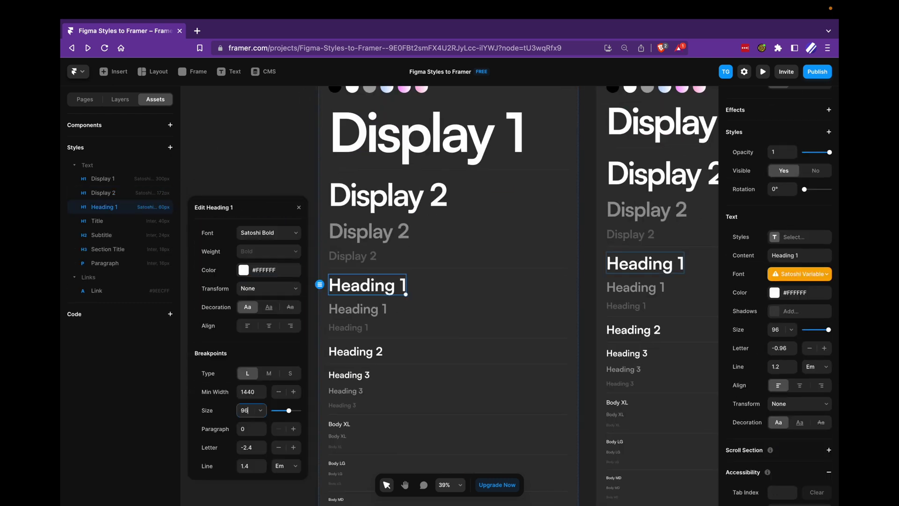
Delete the lighter Heading 1 copies and clear the selection
left_click(357, 309)
left_click(347, 327)
key("Escape")
scroll(280, 290, "down", 1)
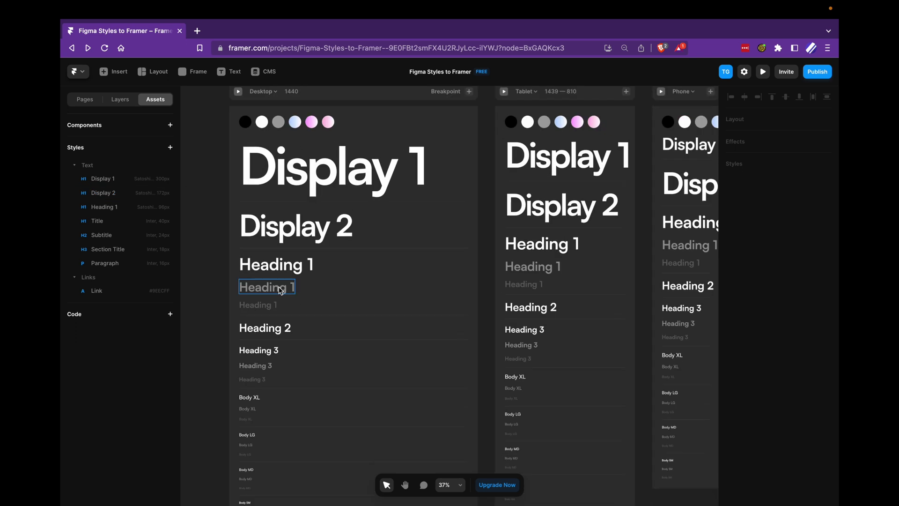
key("Delete")
scroll(615, 370, "up", 1)
scroll(615, 370, "right", 1)
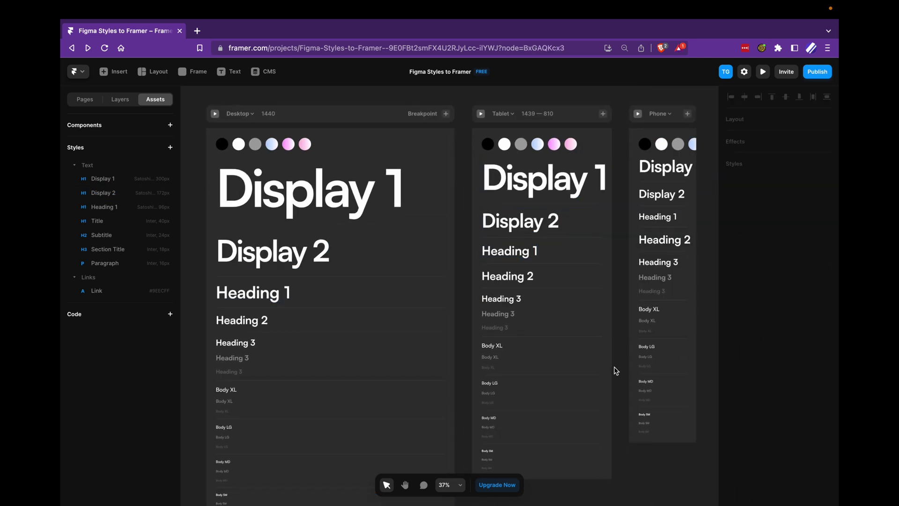
left_click(314, 253)
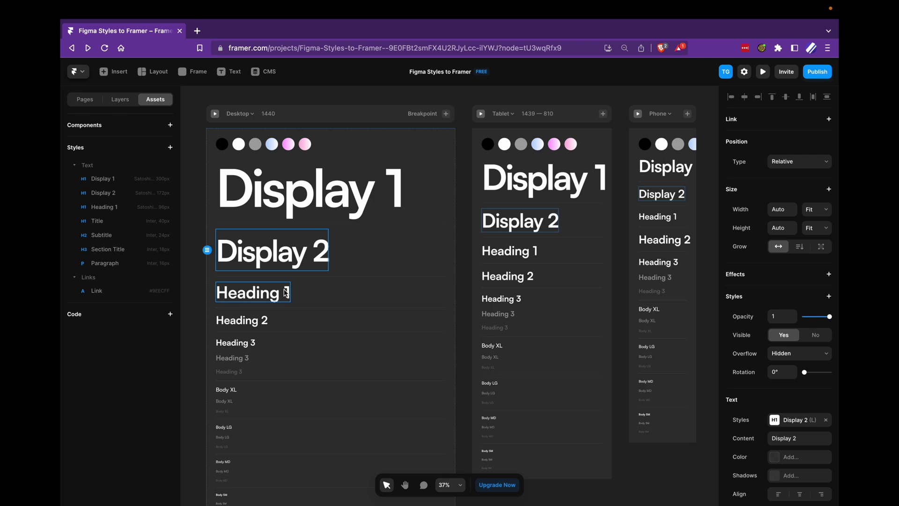
left_click(470, 146)
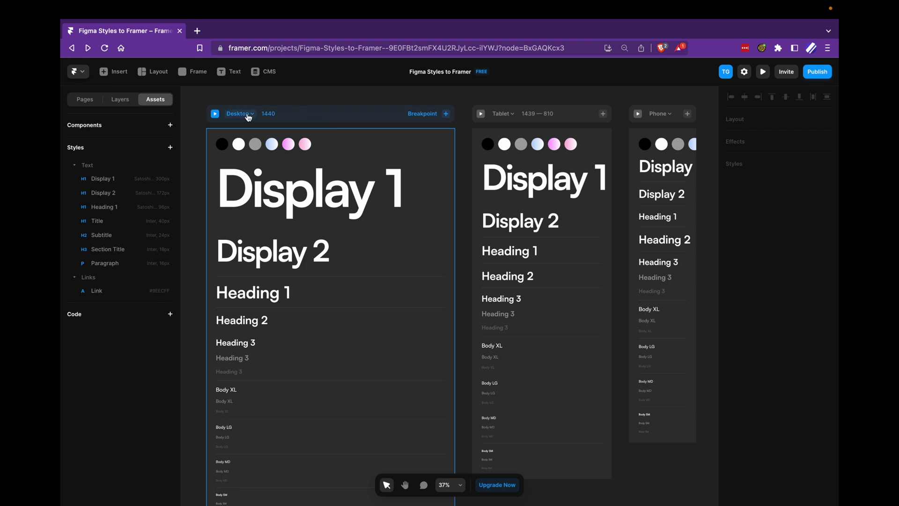
scroll(218, 114, "up", 5)
Create a shared colour named 'Black' from the first swatch's #000000 fill
left_click(229, 168)
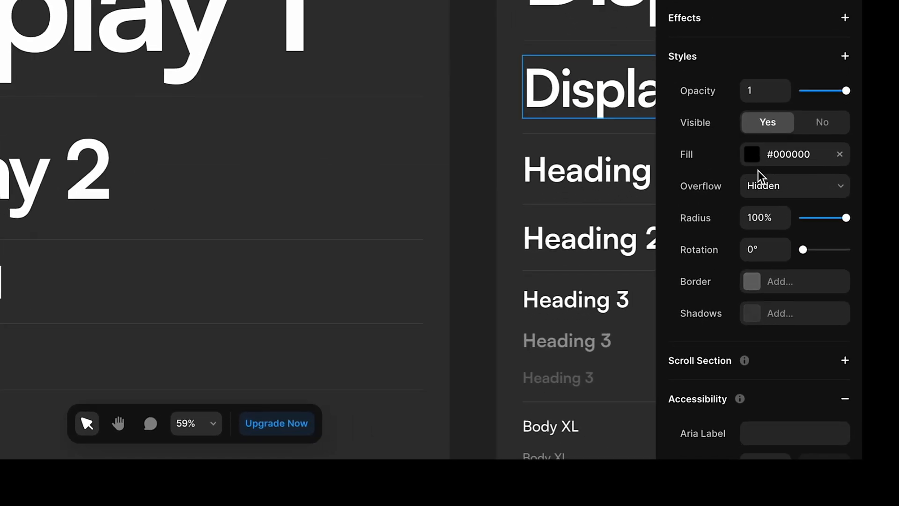
left_click(755, 162)
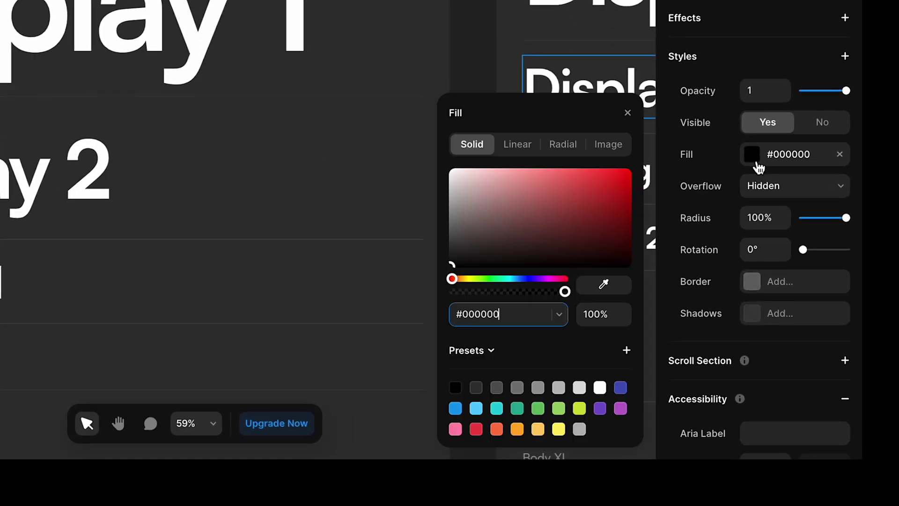
left_click(491, 353)
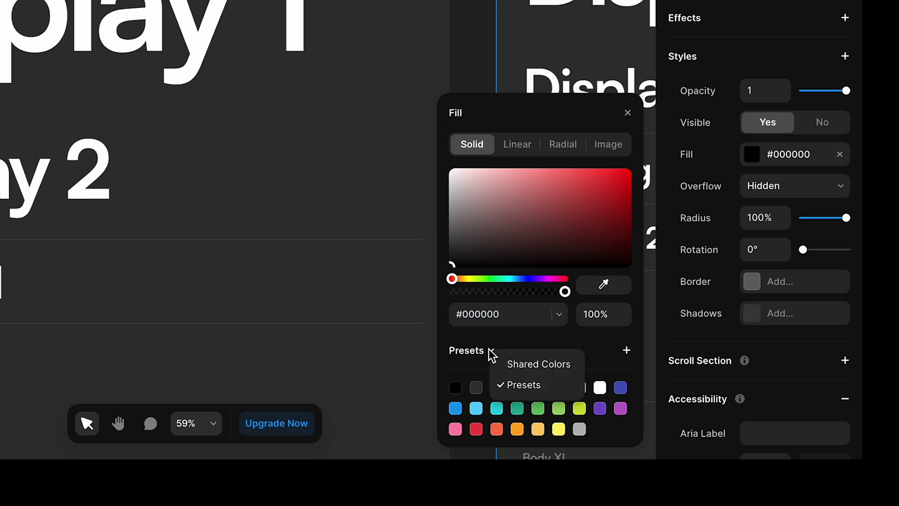
left_click(512, 369)
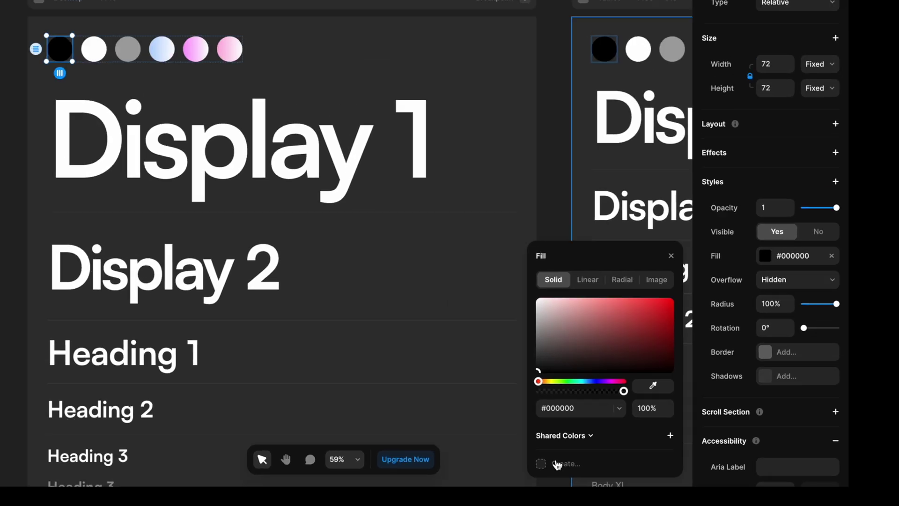
left_click(557, 464)
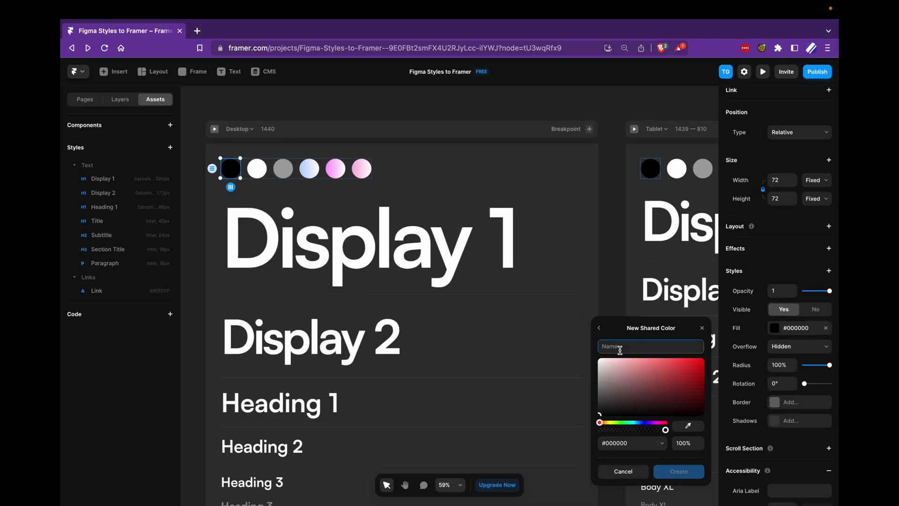
type("Bl")
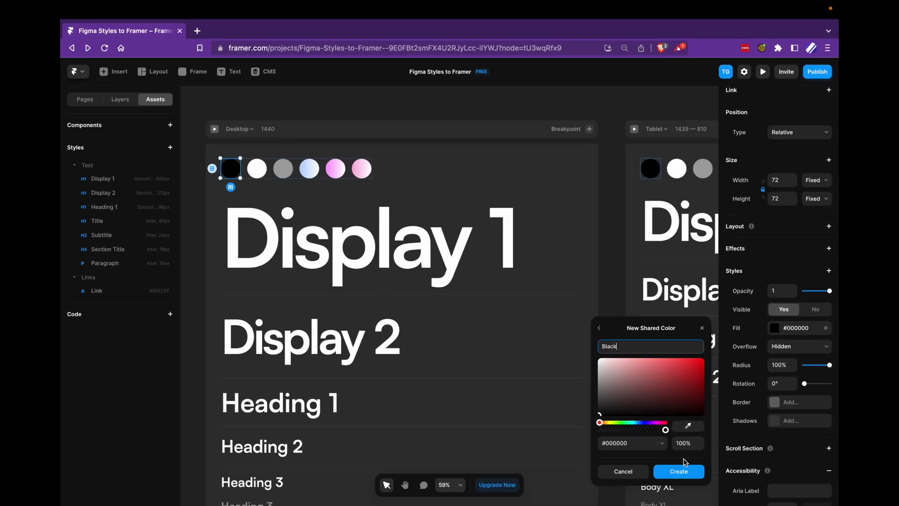
type("ack")
left_click(680, 470)
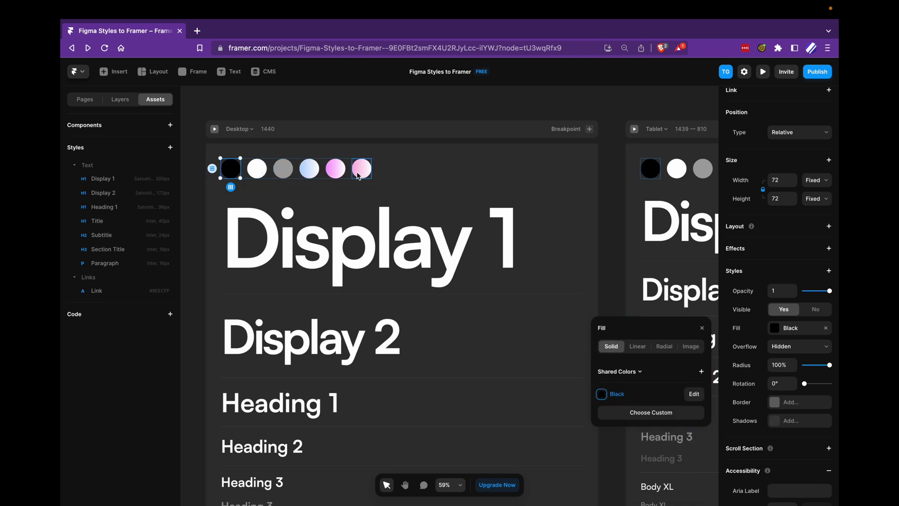
Colour the Display 1 text with shared Black and open Black from the swatch's fill
left_click(289, 220)
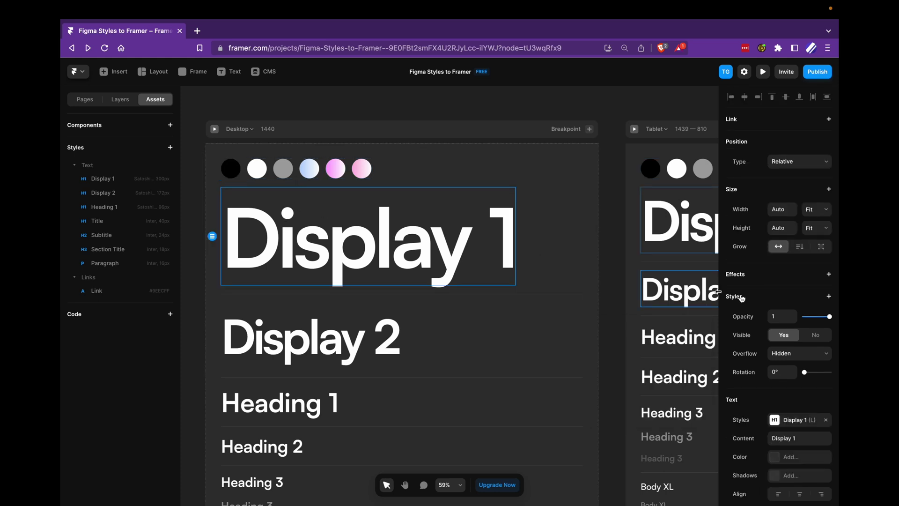
scroll(741, 294, "down", 5)
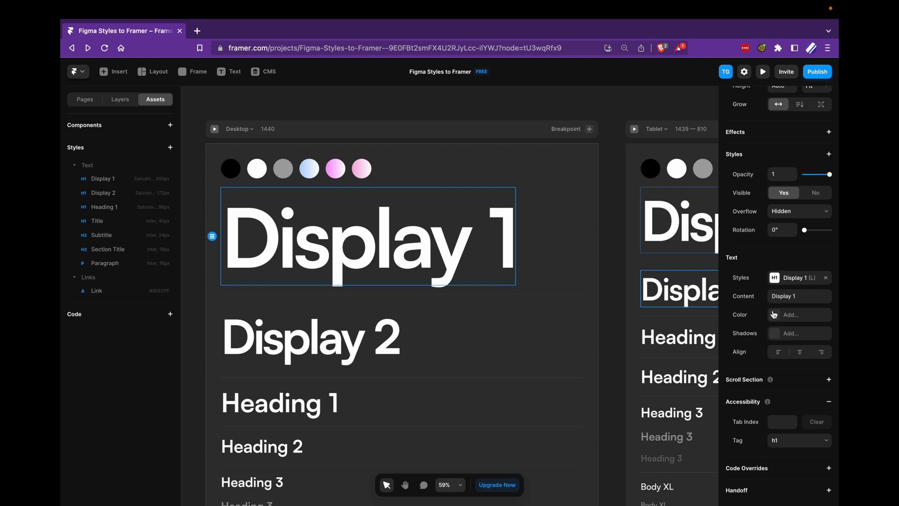
left_click(777, 318)
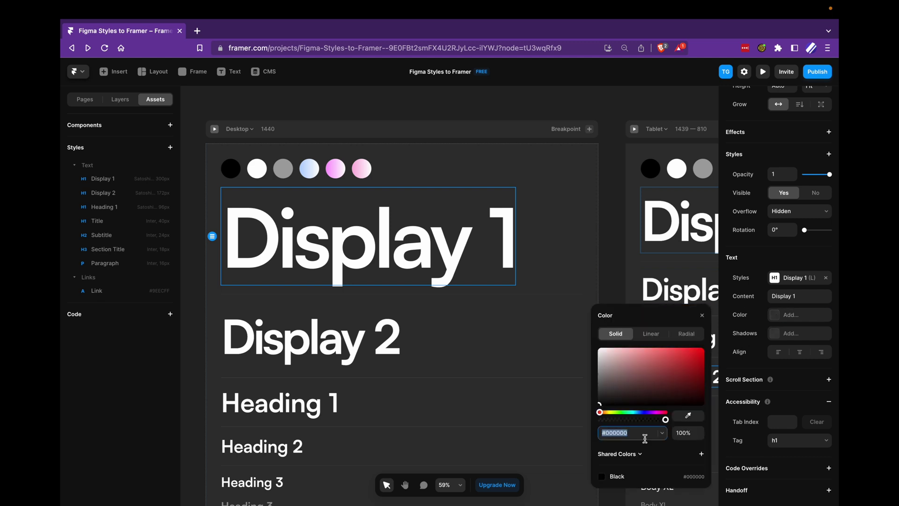
left_click(617, 476)
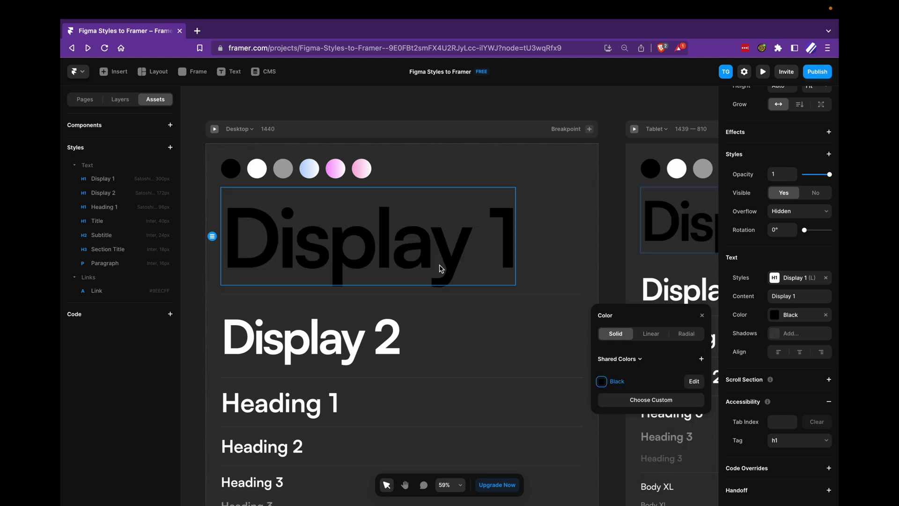
scroll(594, 257, "down", 2)
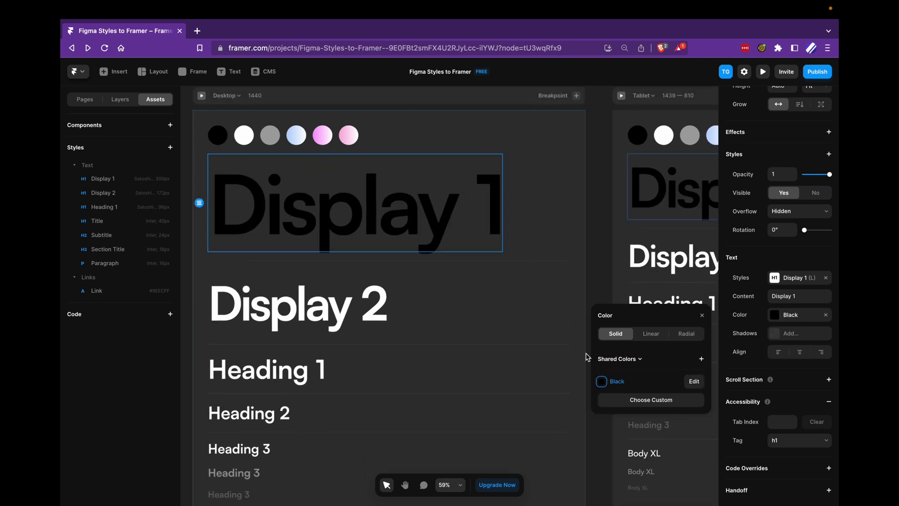
left_click(217, 136)
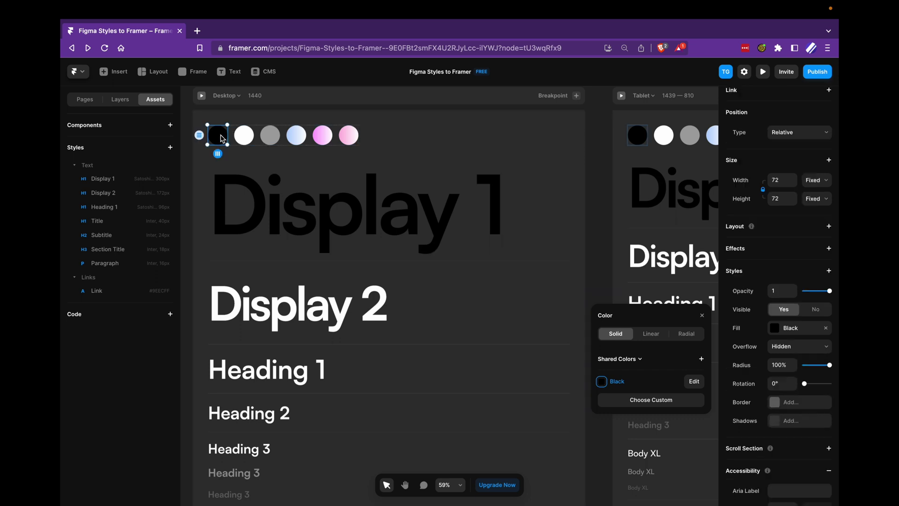
left_click(791, 327)
left_click(695, 394)
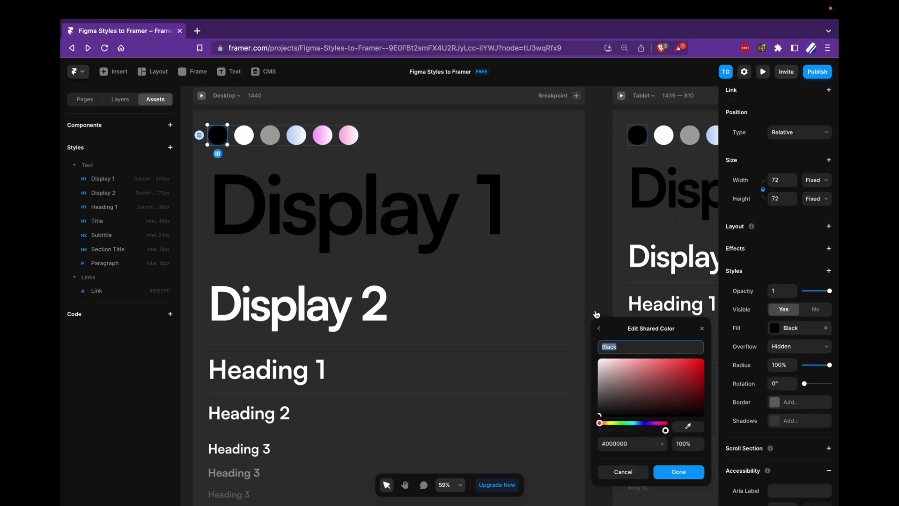
Preview shared Black as red, cancel to revert, then remove Black from Display 1
left_click(425, 210)
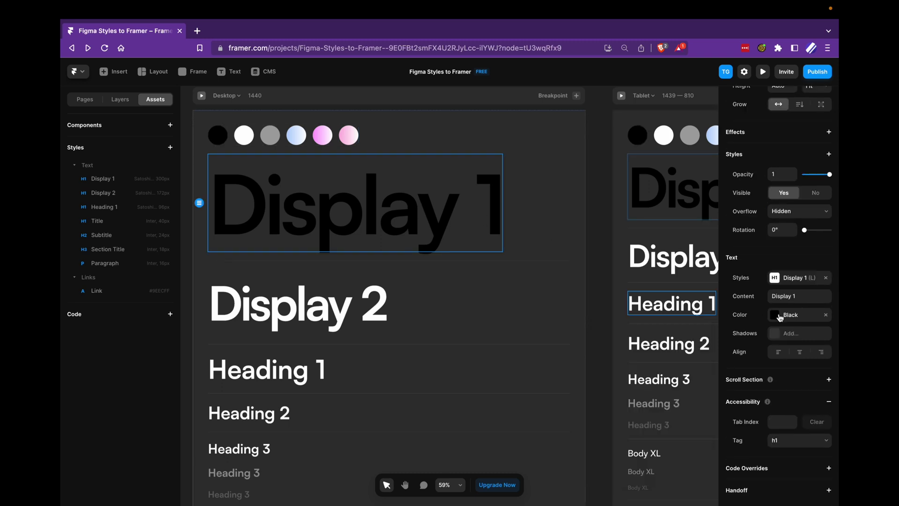
left_click(779, 319)
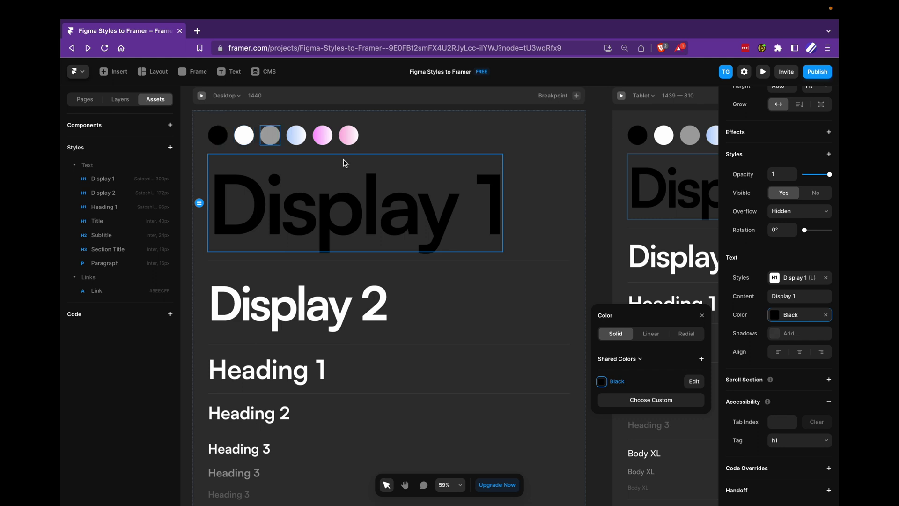
left_click(694, 381)
left_click_drag(646, 373, 695, 334)
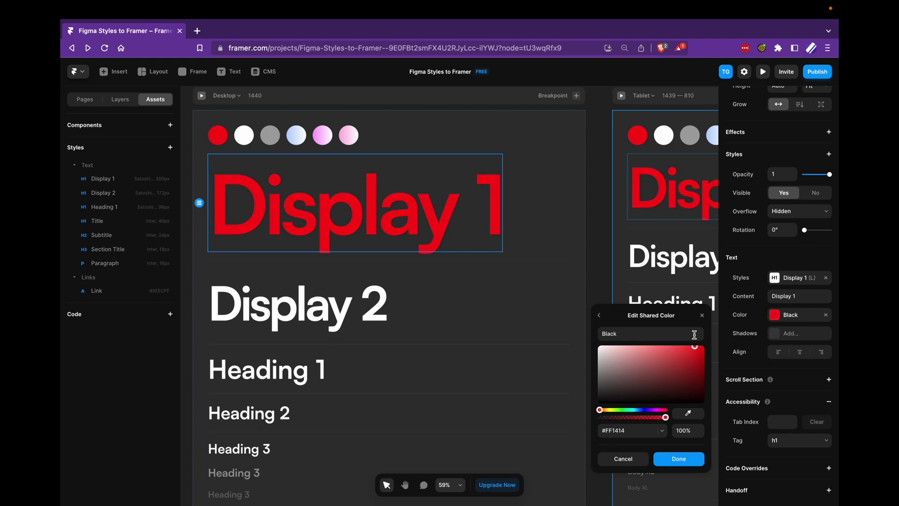
left_click(533, 150)
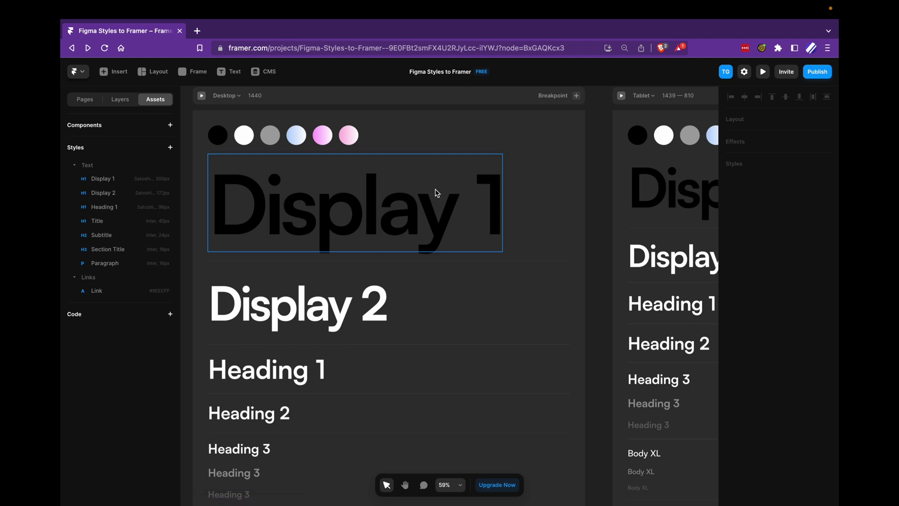
left_click(435, 192)
left_click(825, 314)
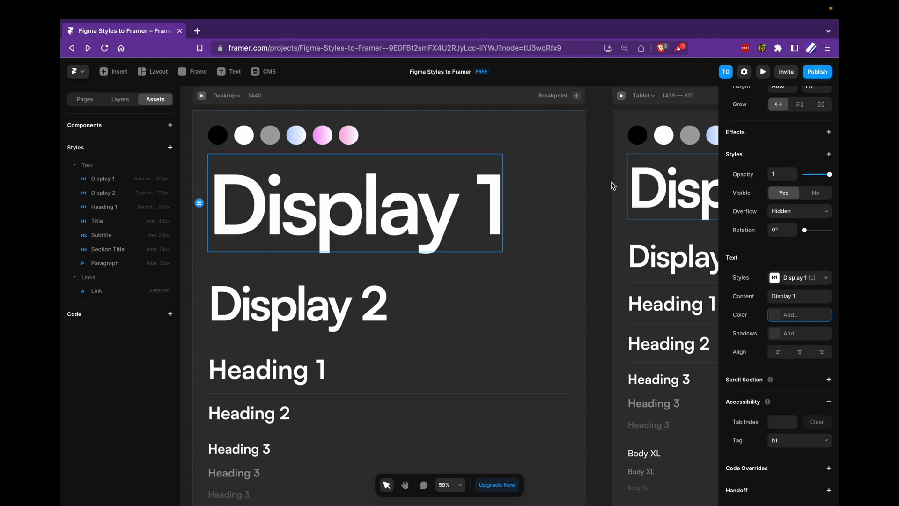
Open the Home page and add Tablet (810) and Phone (390) breakpoints
key("Escape")
key("shift+1")
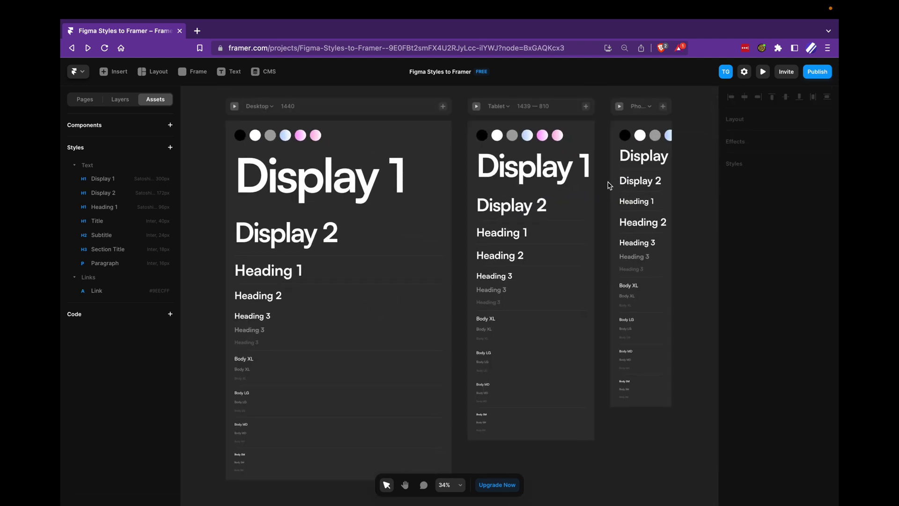
left_click(89, 99)
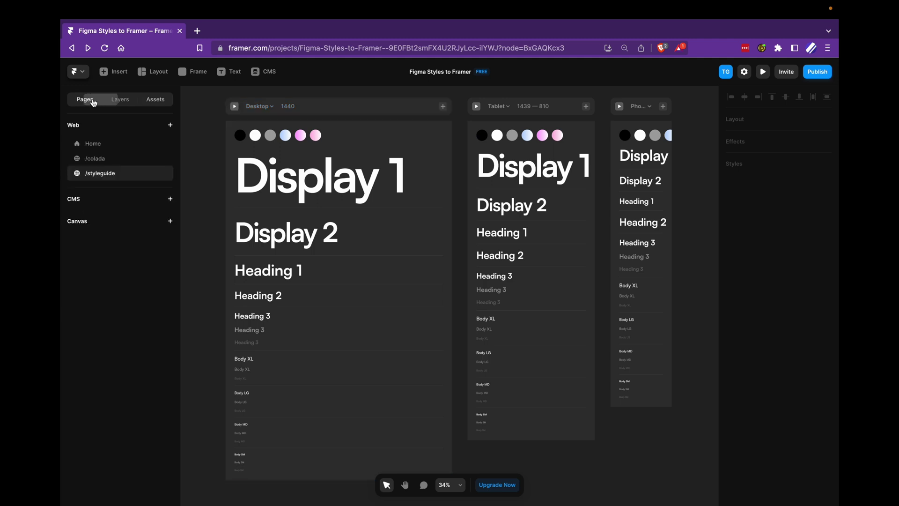
left_click(93, 145)
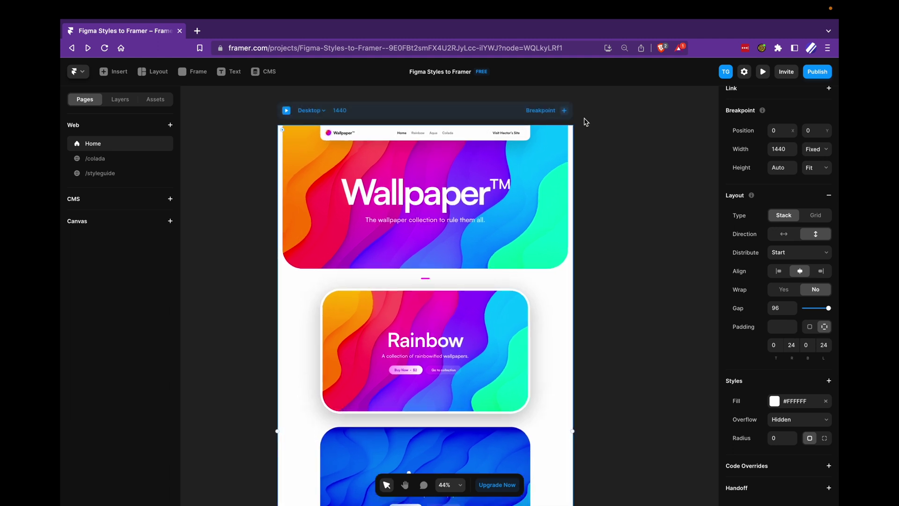
left_click(564, 110)
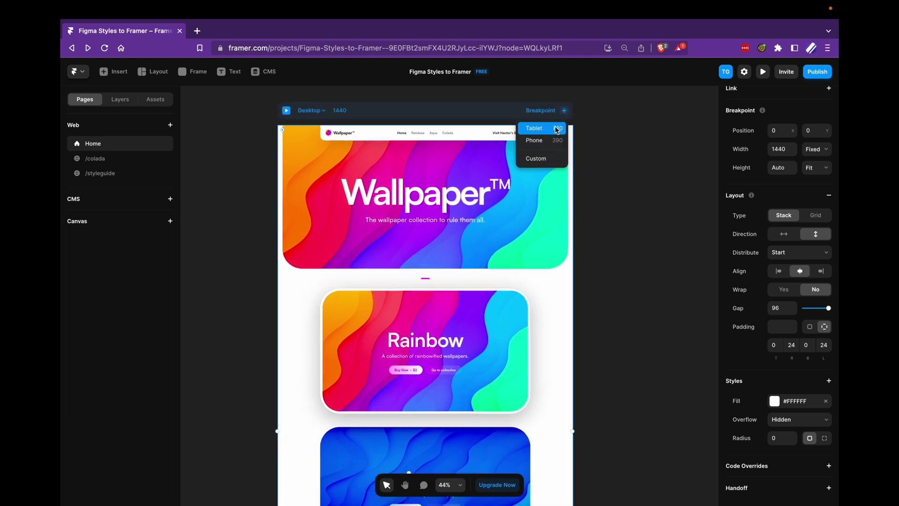
left_click(557, 129)
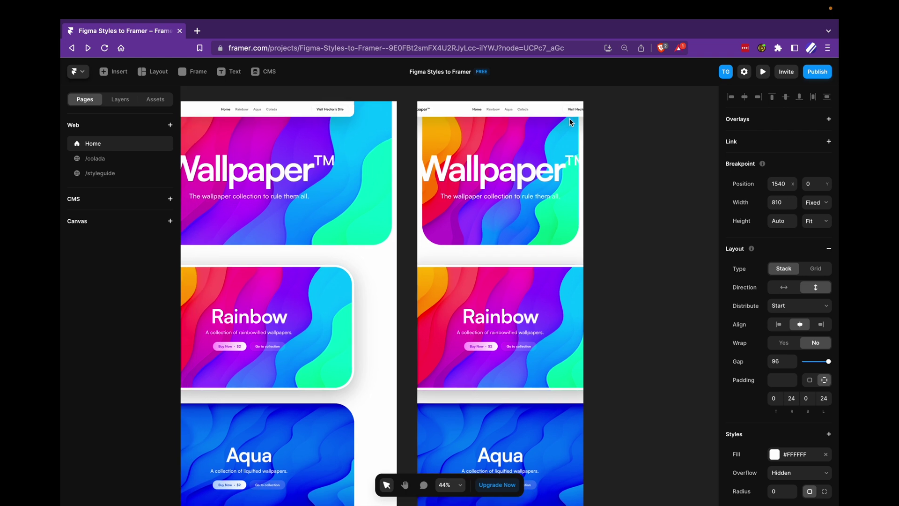
left_click(570, 112)
left_click(567, 104)
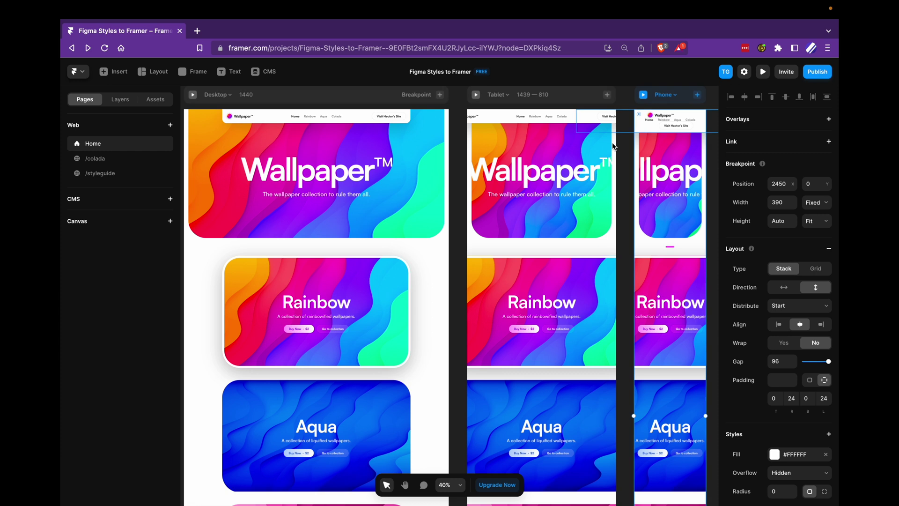
left_click(628, 179)
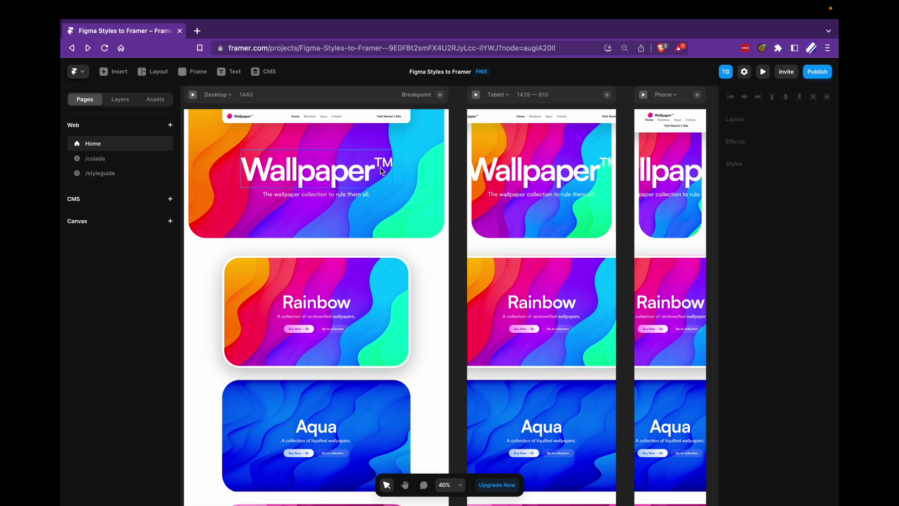
Apply the Display 2 text style to the desktop Wallpaper heading
left_click(350, 170)
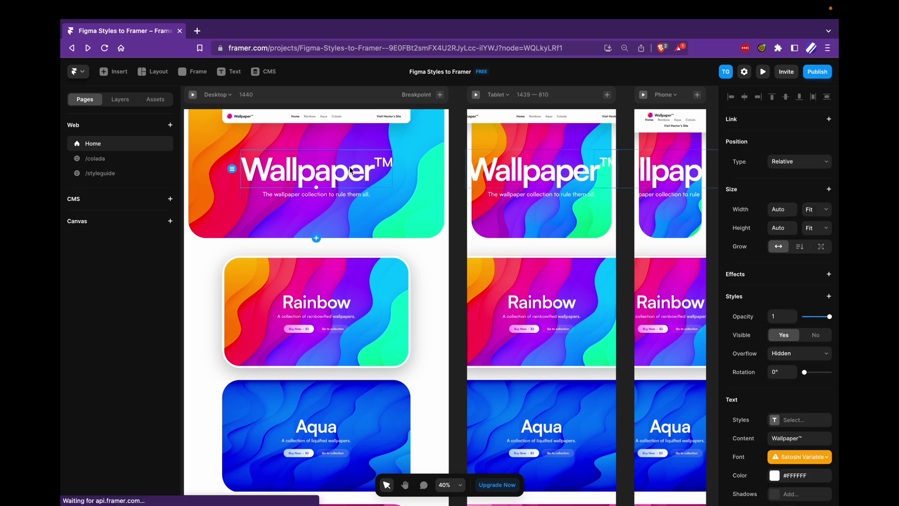
scroll(780, 347, "down", 2)
scroll(781, 349, "down", 1)
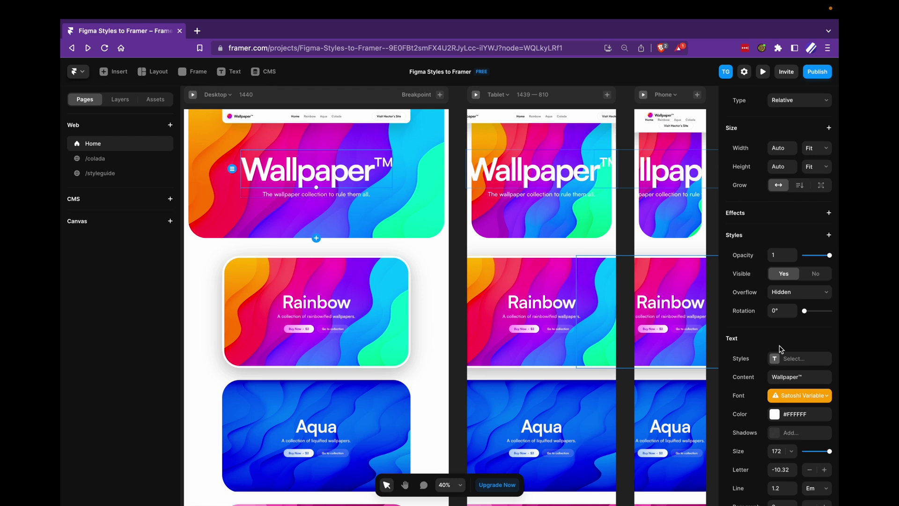
left_click(776, 359)
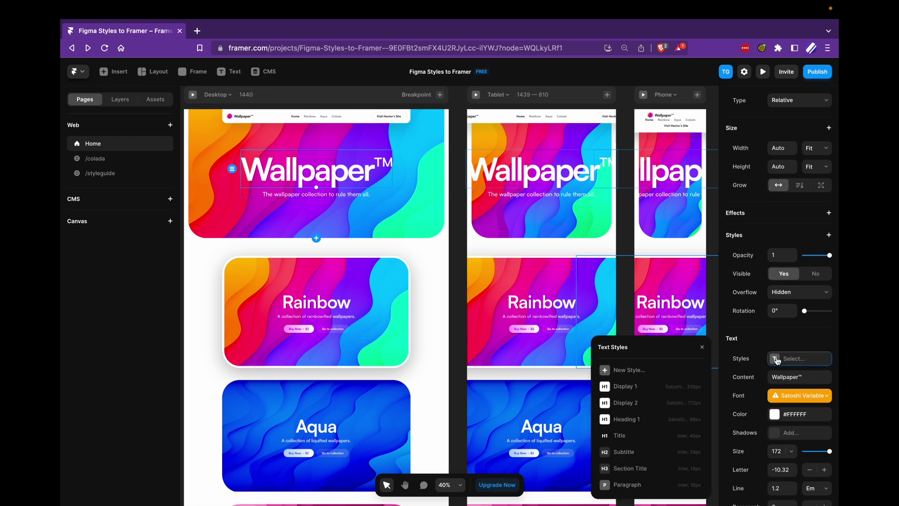
left_click(625, 402)
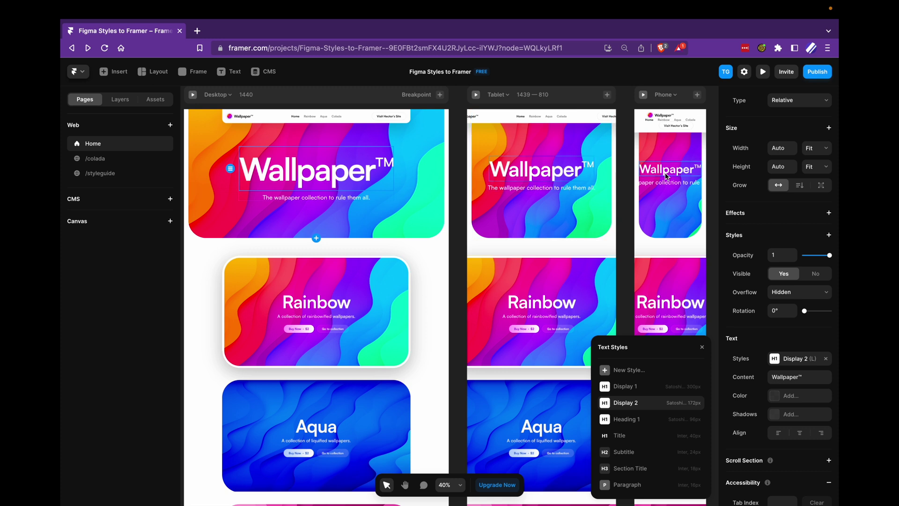
left_click(512, 160)
left_click(691, 179)
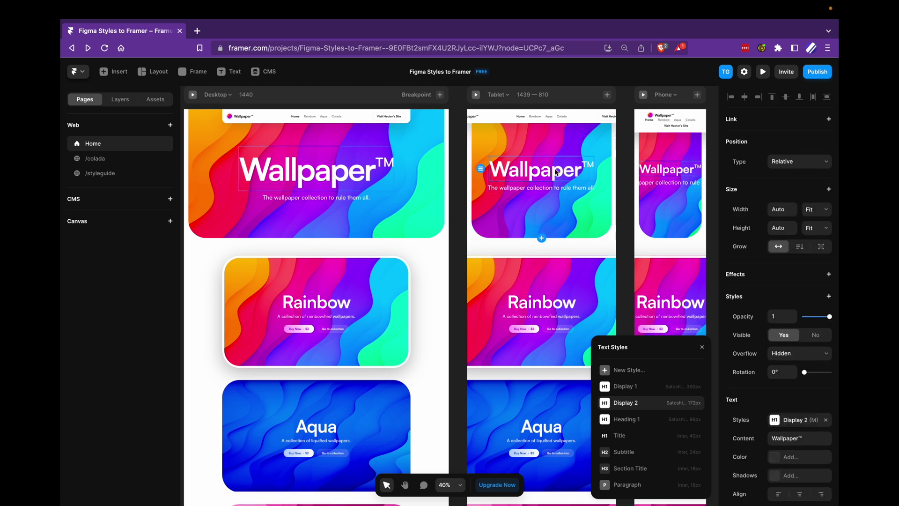
Apply the Heading 1 text style to the Rainbow heading
left_click(375, 169)
scroll(419, 170, "down", 1)
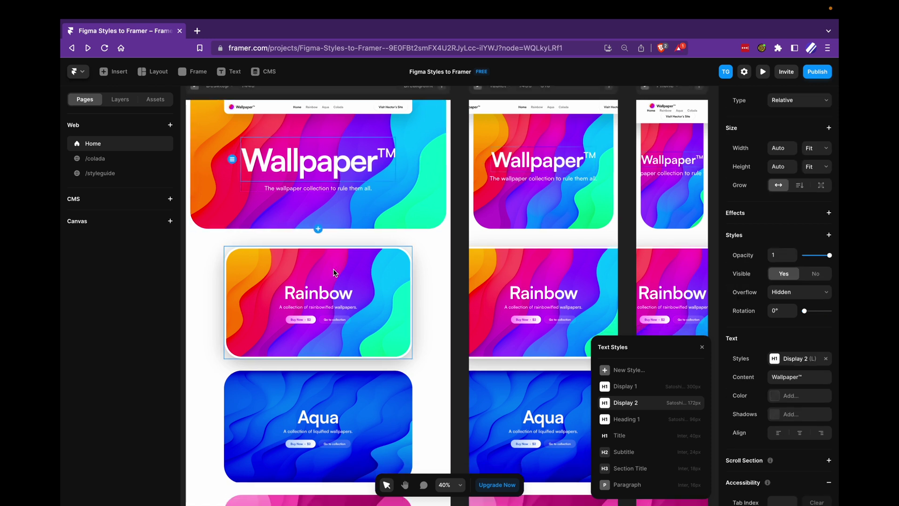
left_click(372, 289)
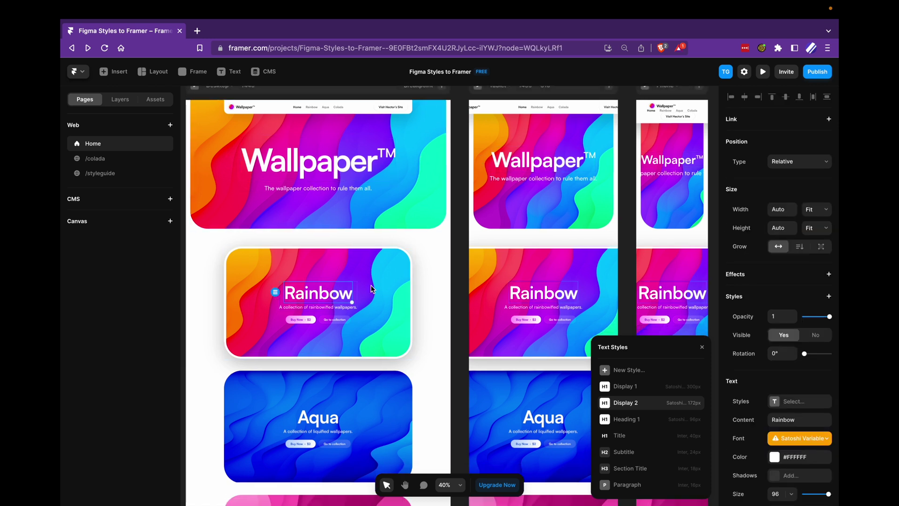
left_click(637, 420)
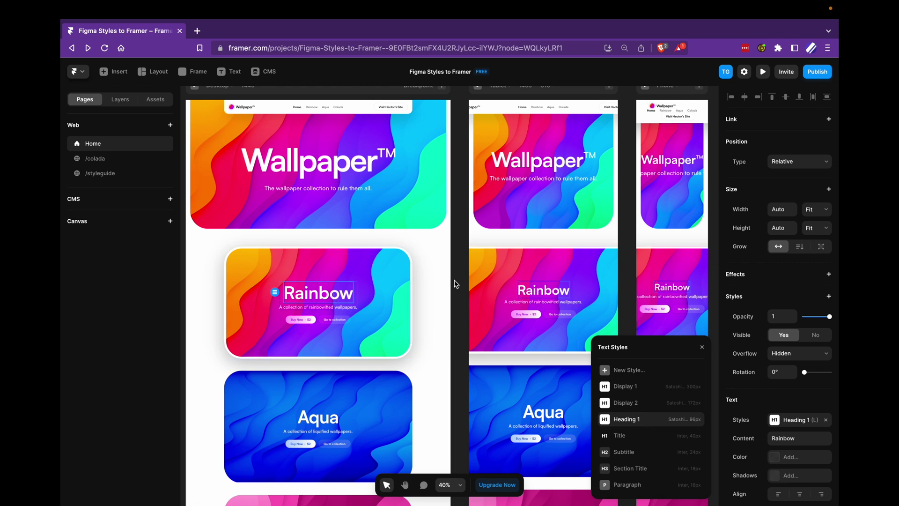
Colour the Wallpaper and Rainbow headings with shared Black, then open Black's colour editor
left_click(323, 164)
scroll(736, 287, "down", 2)
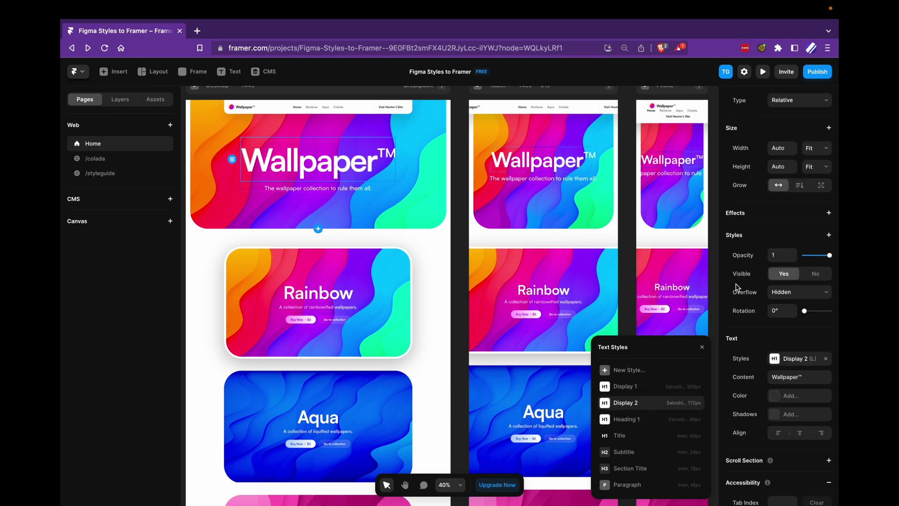
left_click(776, 398)
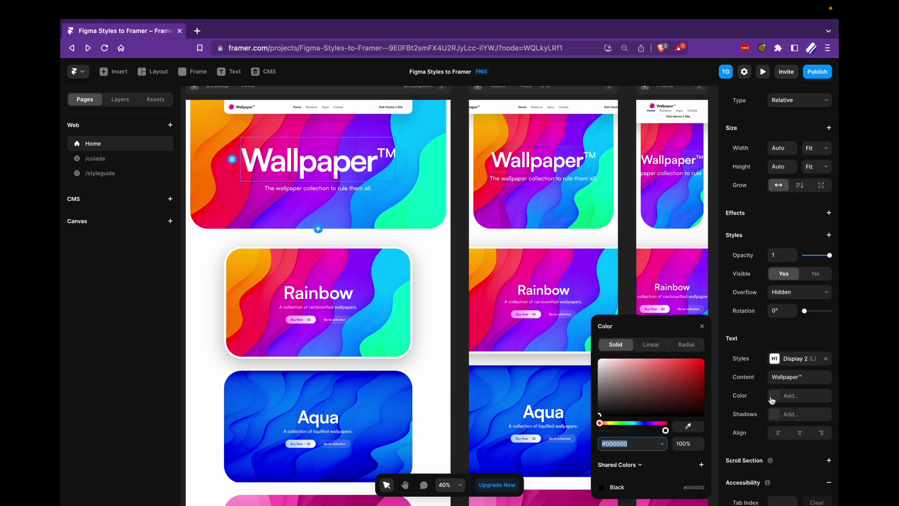
left_click(605, 488)
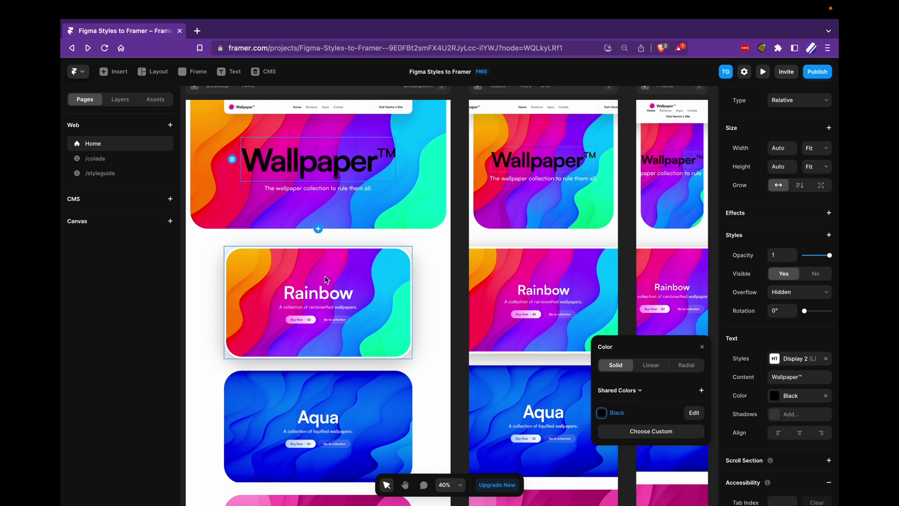
left_click(318, 293)
scroll(779, 438, "down", 1)
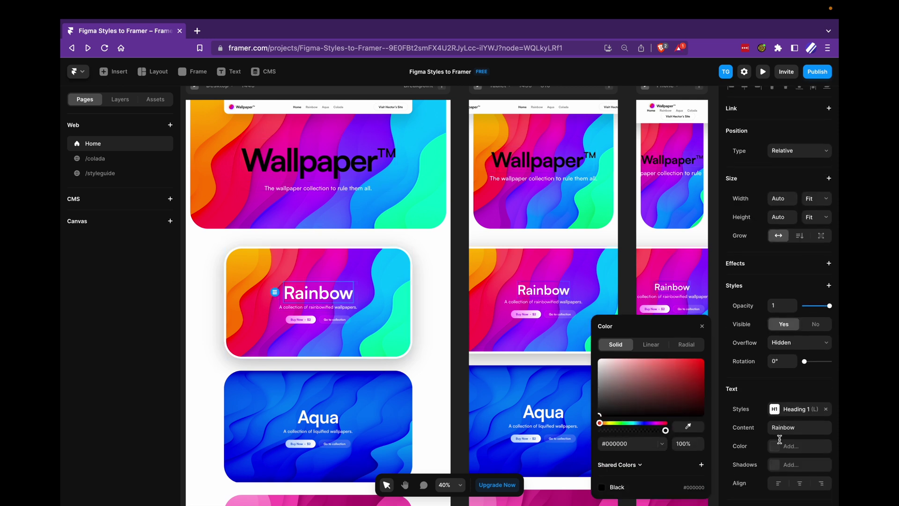
left_click(773, 443)
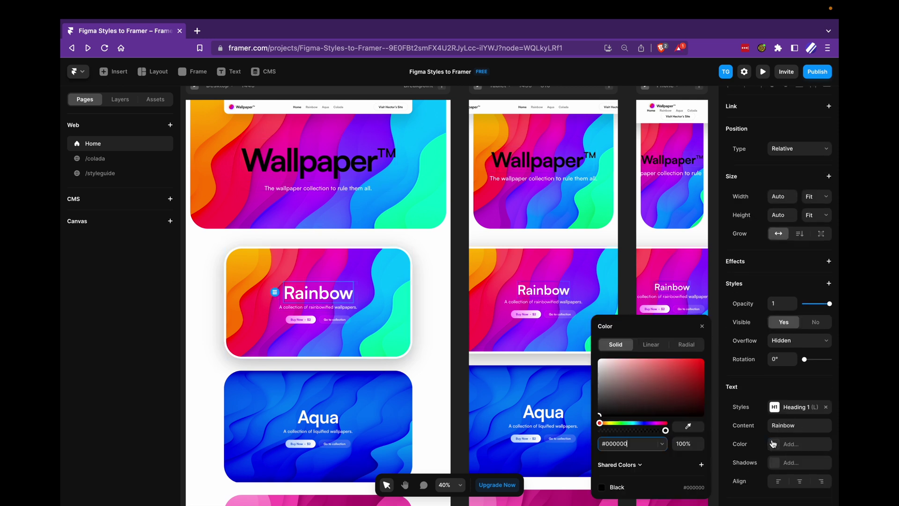
left_click(617, 487)
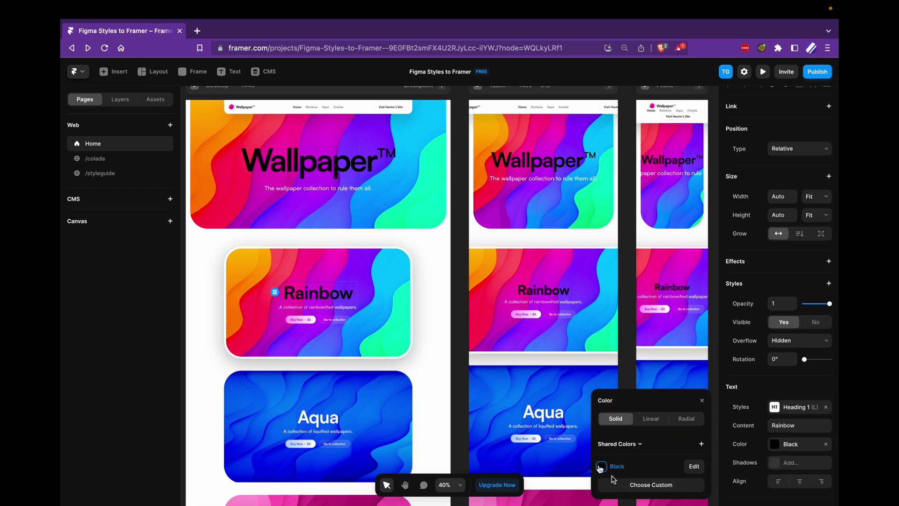
left_click(694, 466)
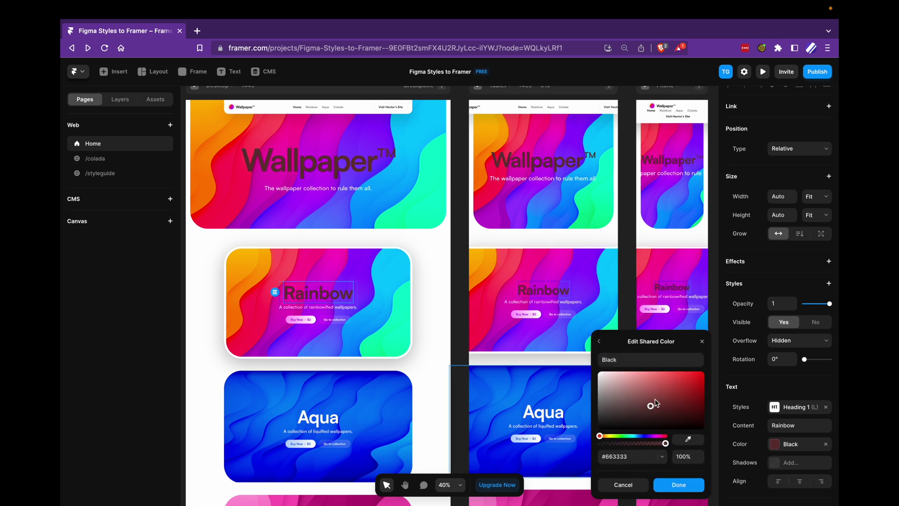